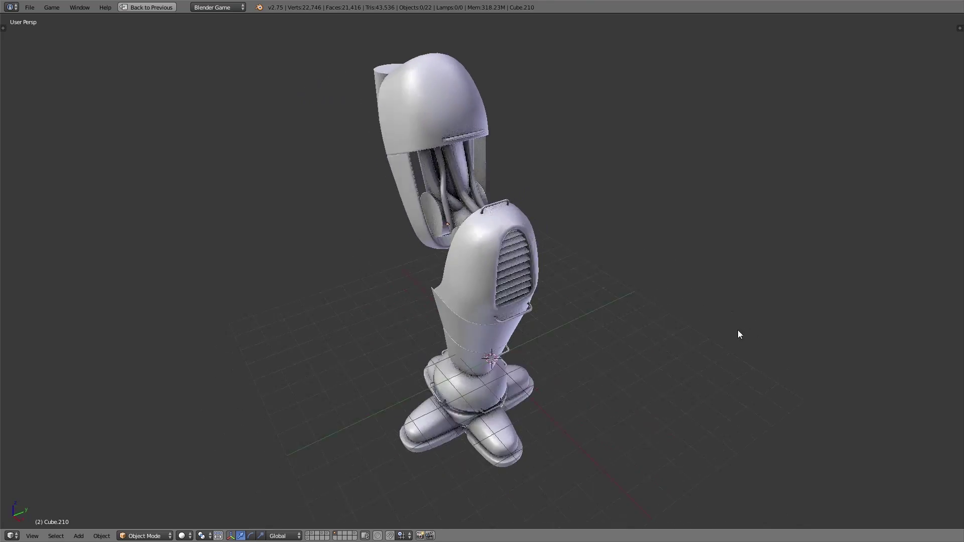
Step: Examine the mechanical leg model from close-up to full view, moving around its armour shells, cables and foot
middle_click_drag(737, 330, 718, 330)
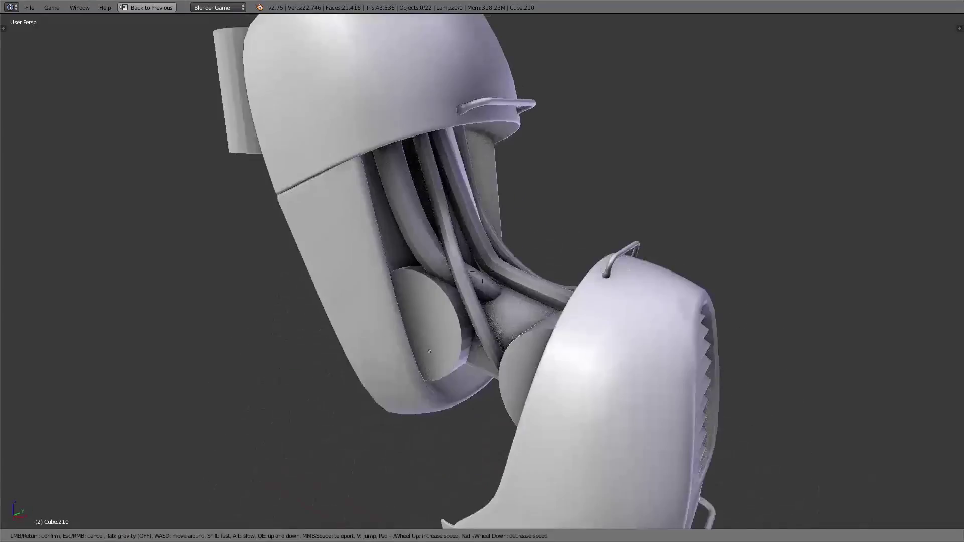
key("a")
key("s")
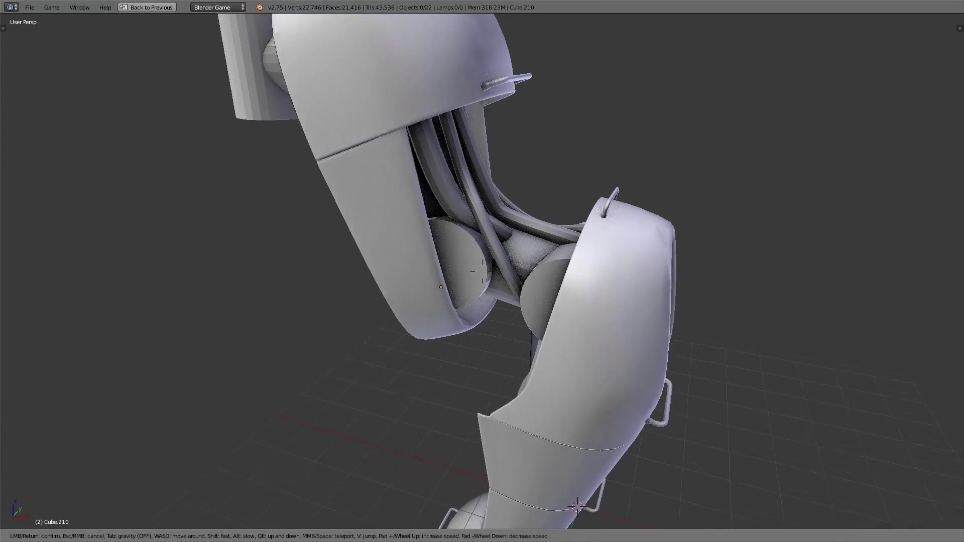
key("a")
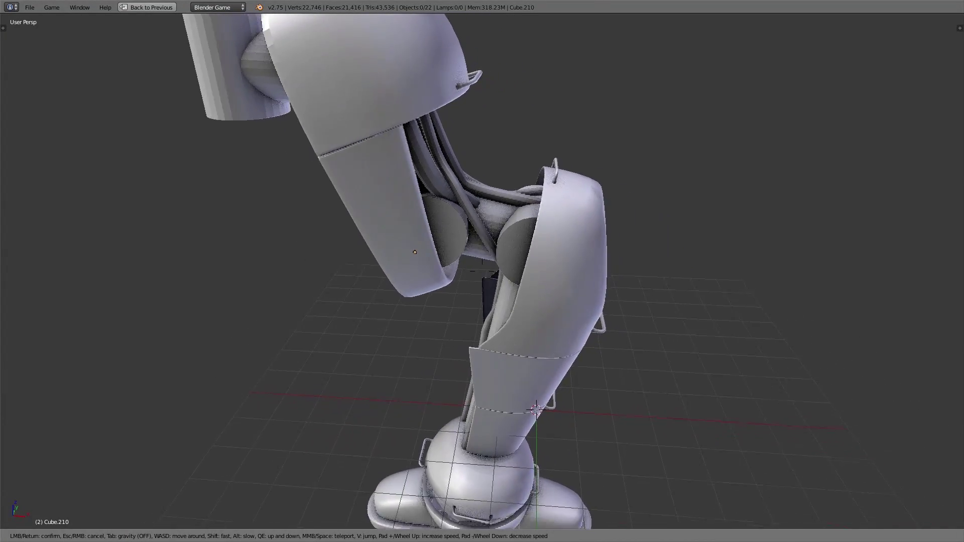
key("s")
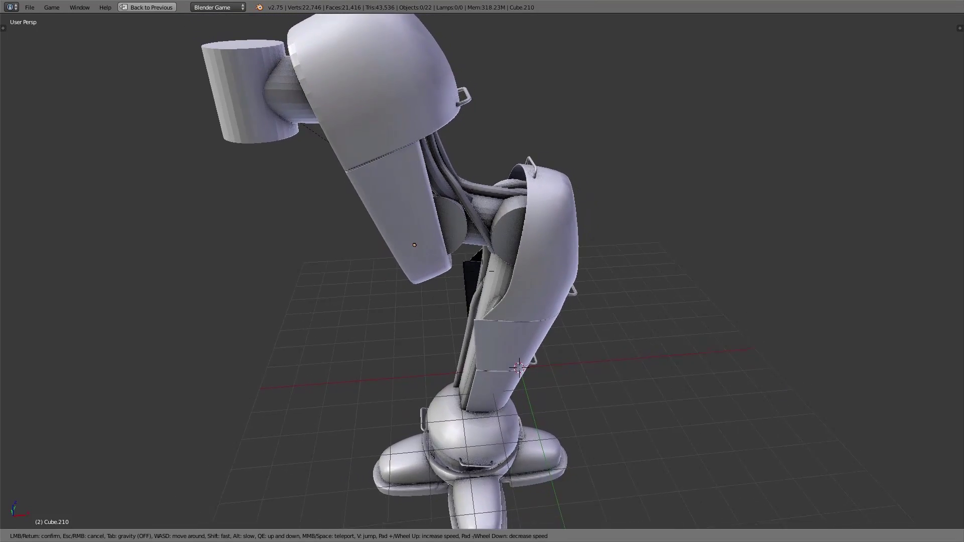
key("s")
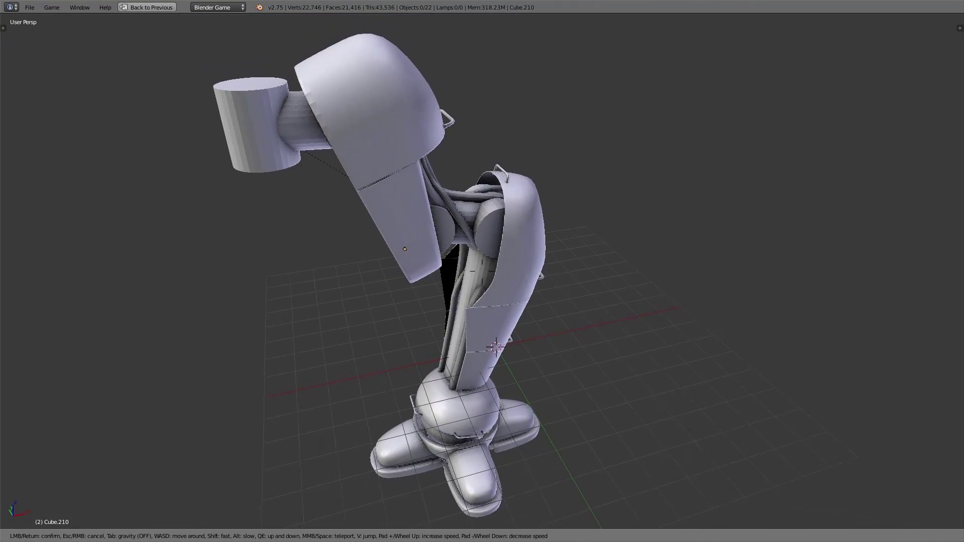
key("s")
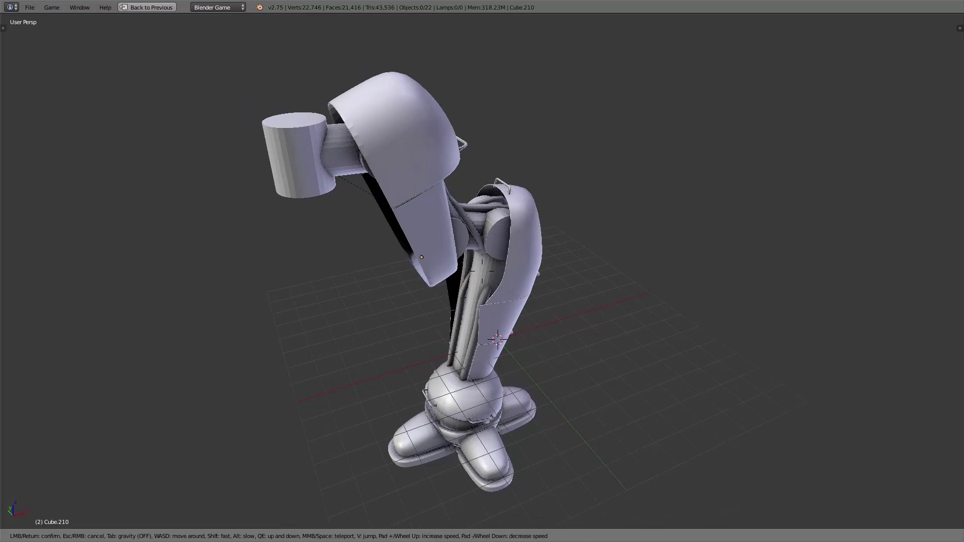
key("s")
key("a")
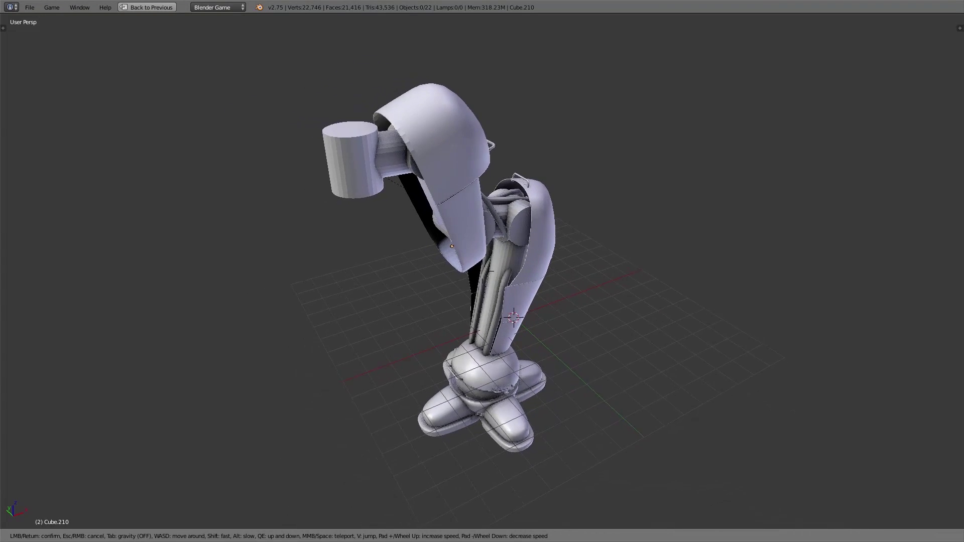
left_click(482, 271)
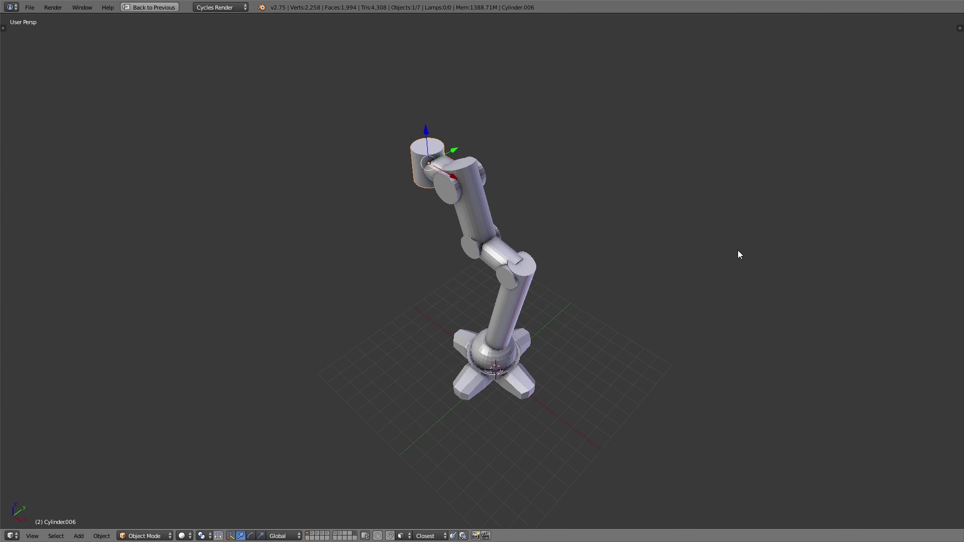
Step: Try rotating the leg's top hip cylinder around the global Z axis to test how the whole leg swings
key("r")
key("z")
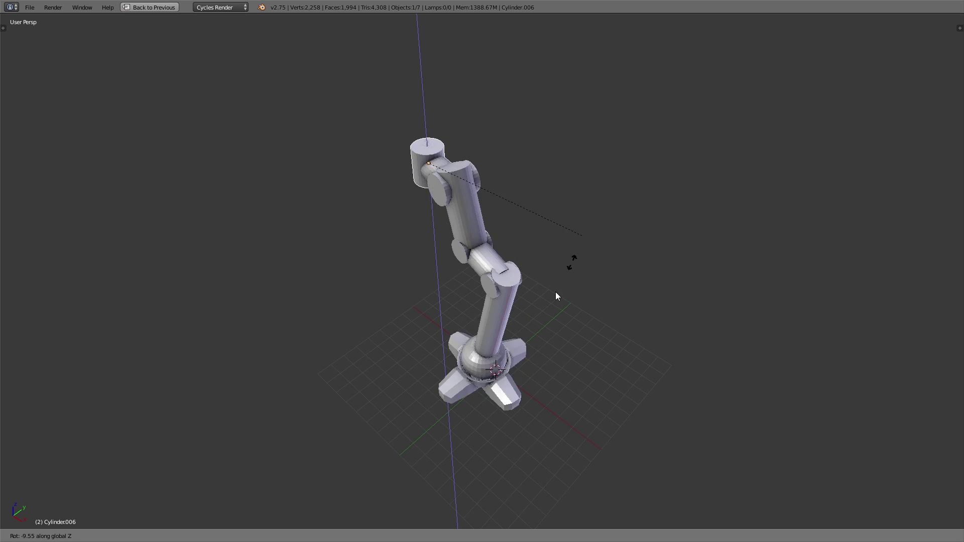
left_click(553, 218)
middle_click_drag(554, 219, 581, 194)
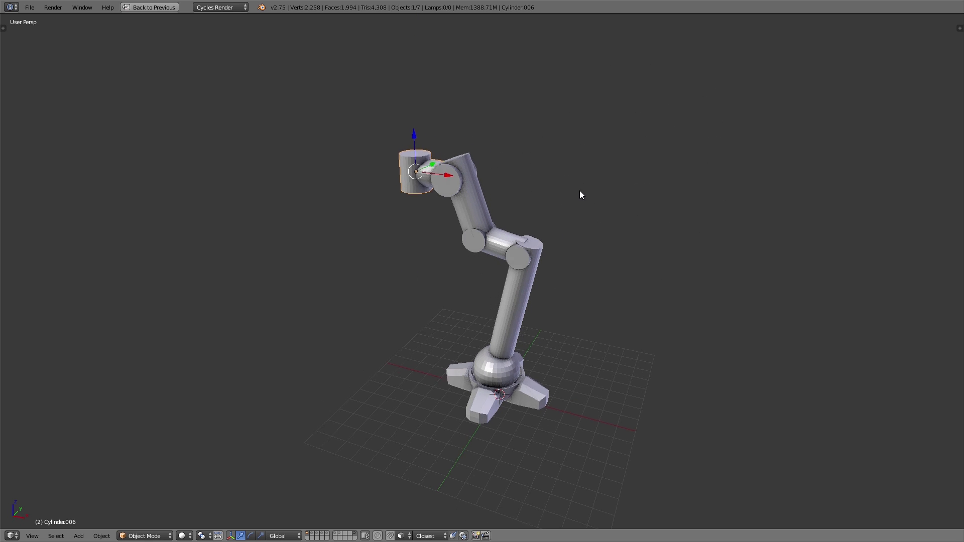
Step: Try rotating the upper leg segment around the global Y axis
right_click(485, 199)
key("r")
key("x")
key("y")
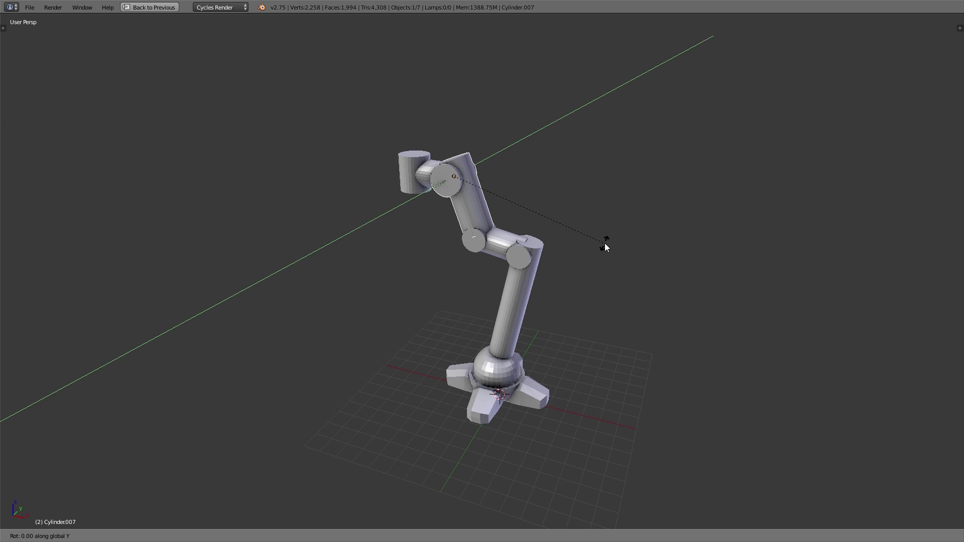
left_click(560, 267)
Step: Try rotating the short knee link around the global Y axis to test how the lower leg follows
right_click(509, 243)
key("r")
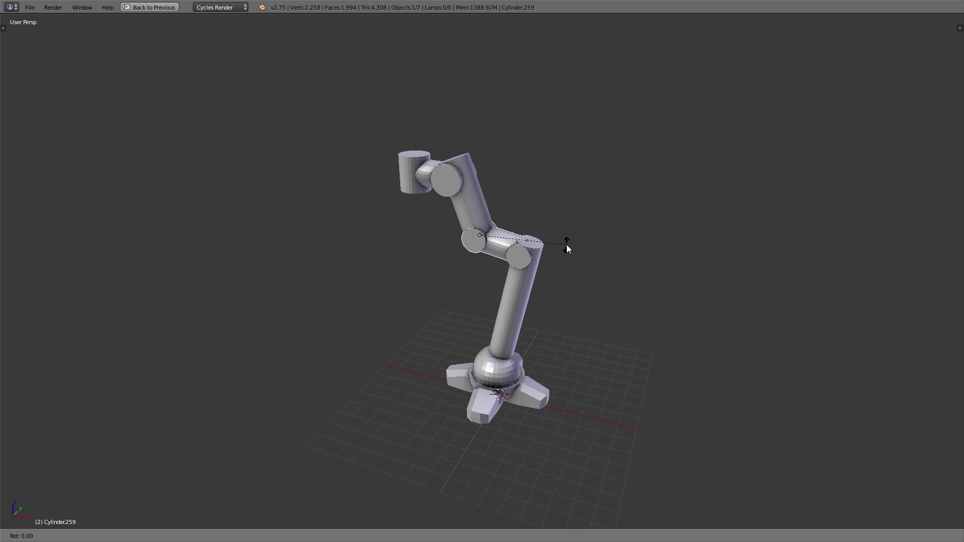
key("y")
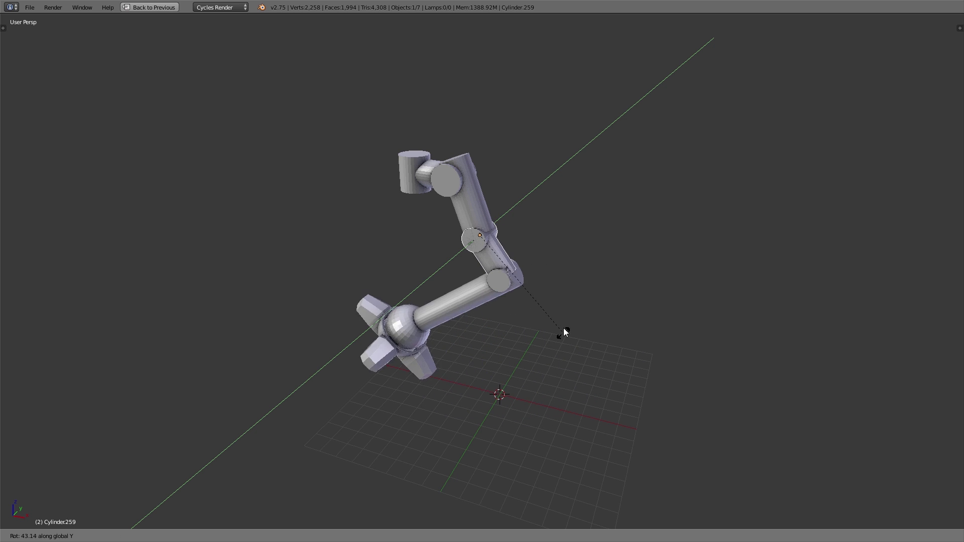
right_click(559, 193)
Step: Select the ball foot at the base of the leg and start a free trackball rotation to test its joint
right_click(524, 307)
right_click(508, 376)
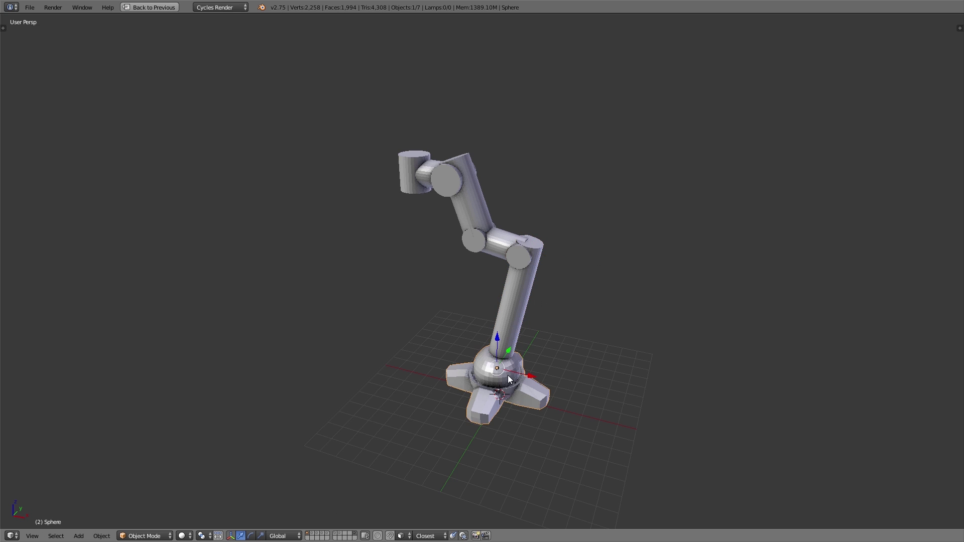
key("r")
key("r")
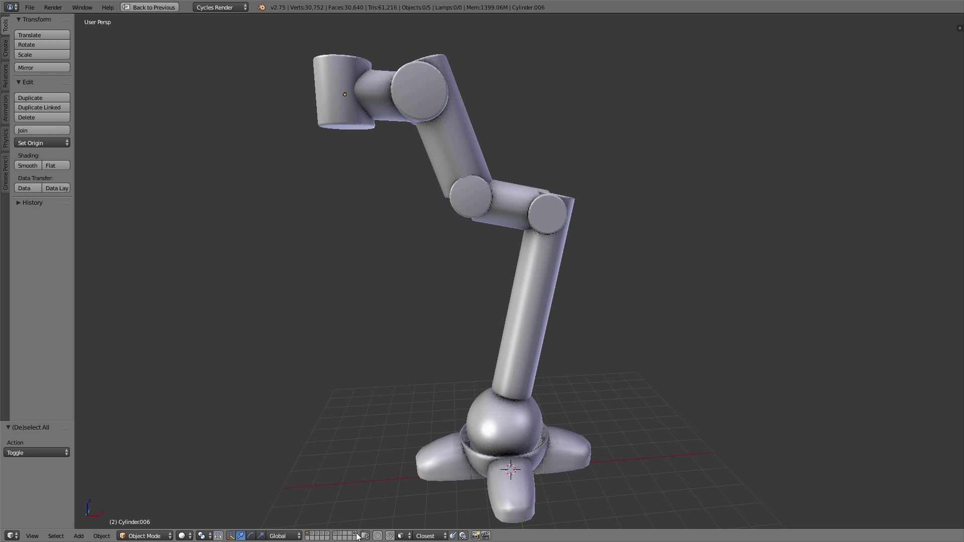
Step: Show the layer with the blocky armour over the leg, and replace it with the layer holding the smooth armour
left_click(357, 535, "shift")
mouse_move(583, 370)
middle_mouse_down()
mouse_move(459, 374)
mouse_move(580, 377)
mouse_move(592, 362)
mouse_move(577, 371)
middle_mouse_up()
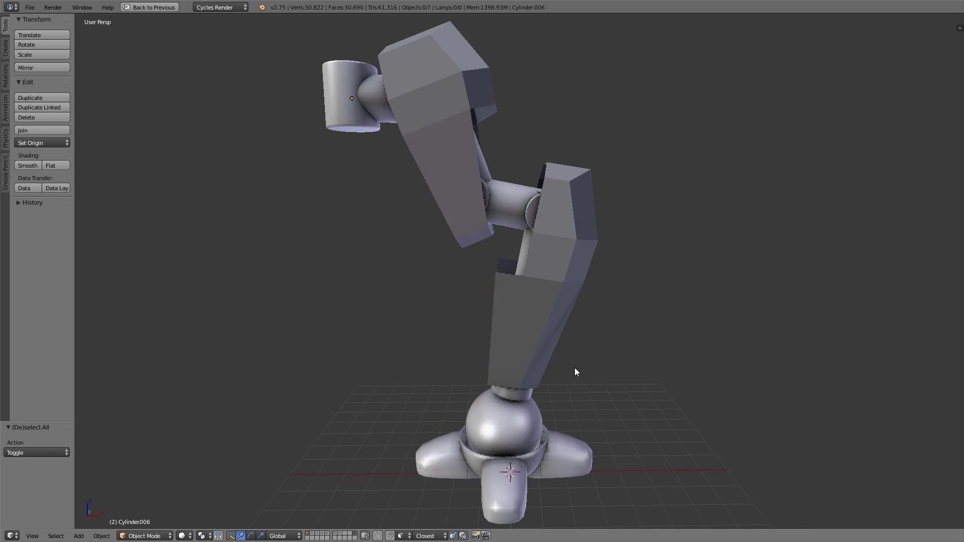
left_click(354, 534, "shift")
left_click(312, 534, "shift")
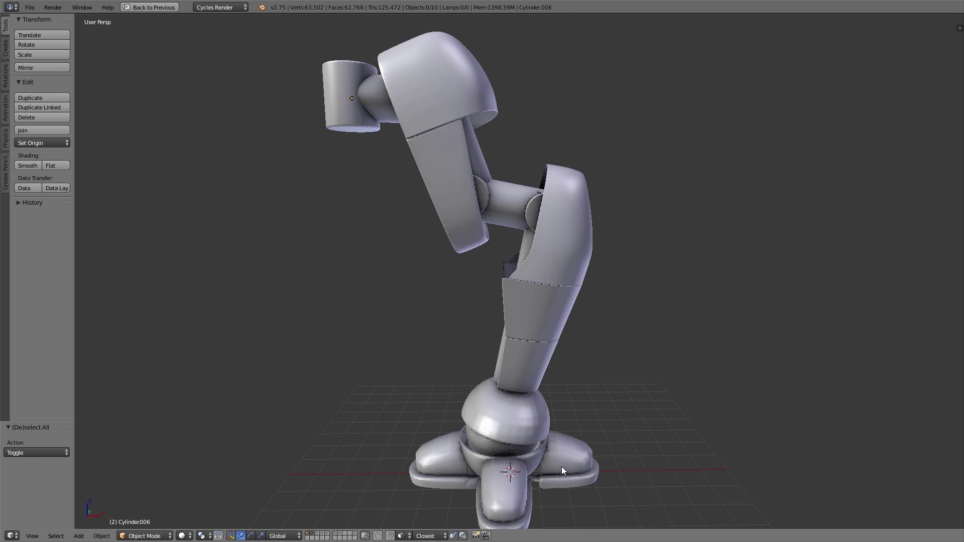
middle_click_drag(642, 345, 602, 346)
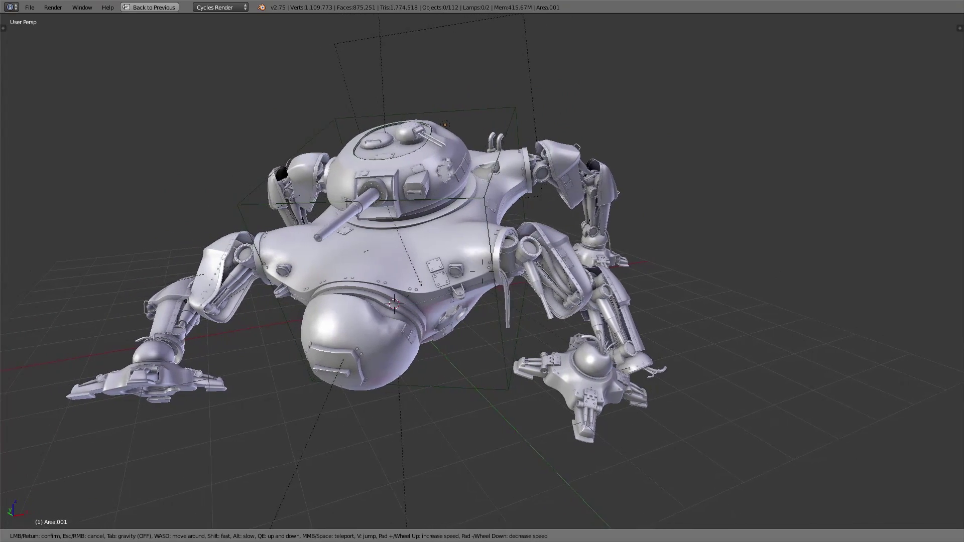
Step: Examine the complete four-legged walker tank by circling sideways from its front toward its side
key("a")
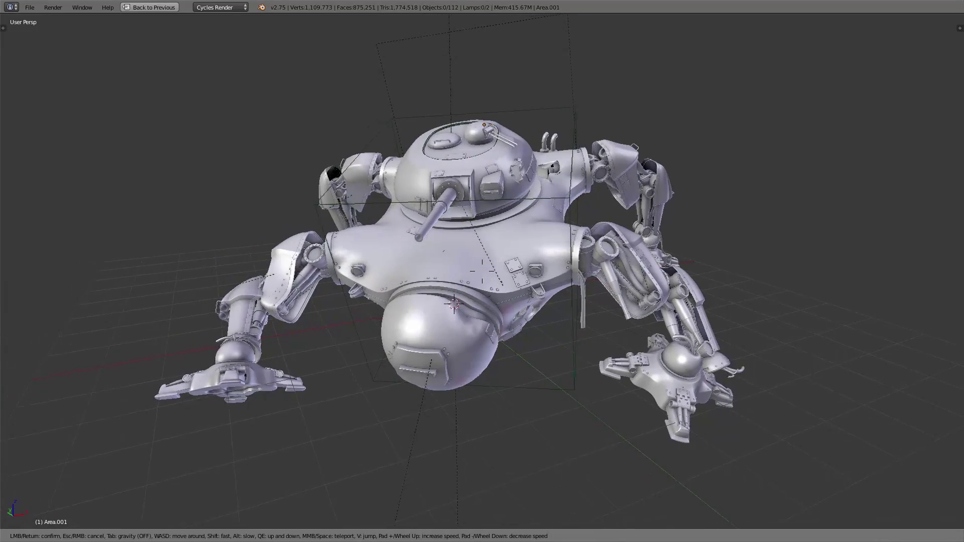
key("a")
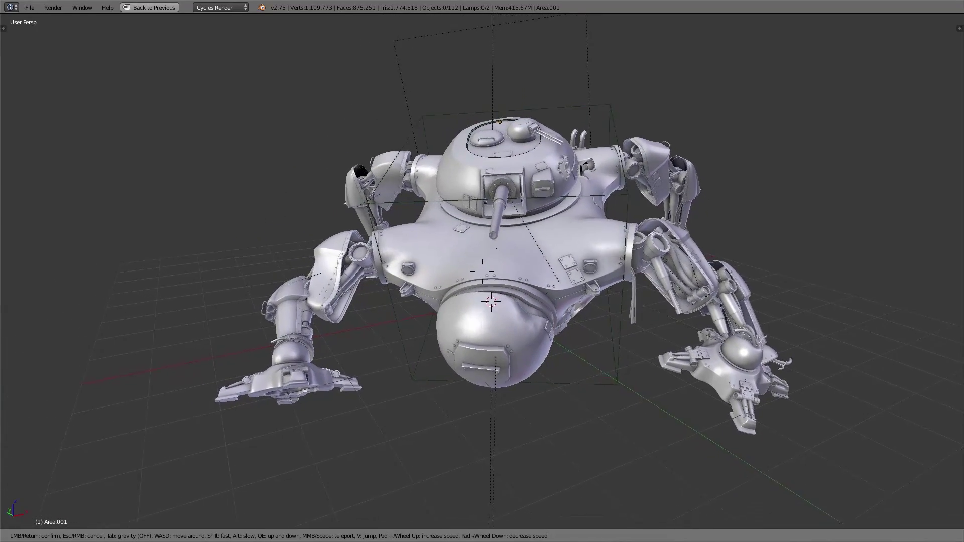
key("a")
key("a")
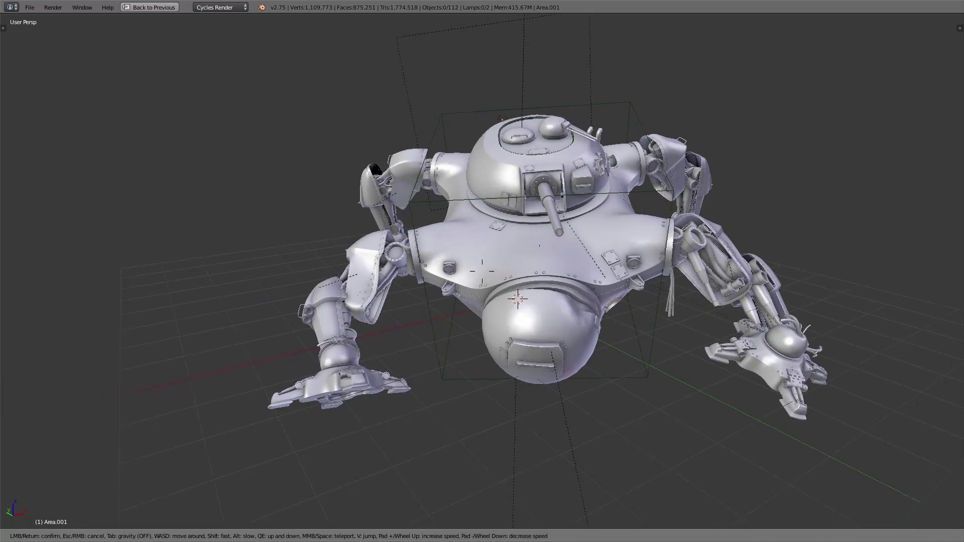
key("a")
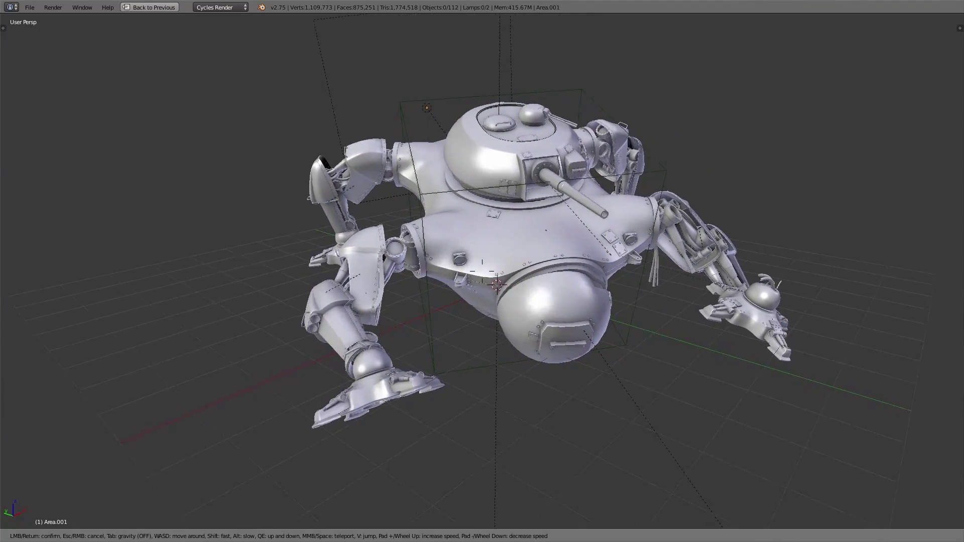
key("a")
key("a")
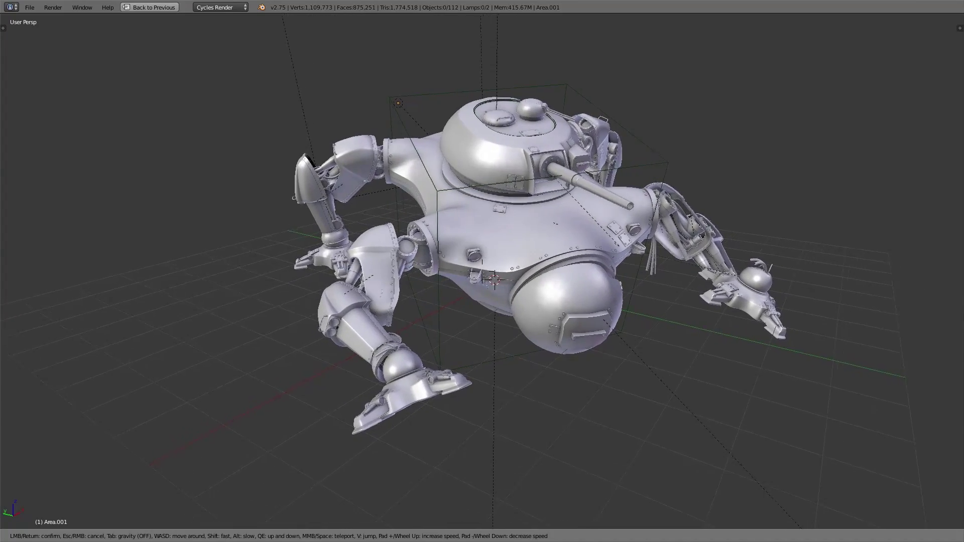
Step: Inspect the walker tank's hull, turret and shoulder joint details up close by flying in
key("w")
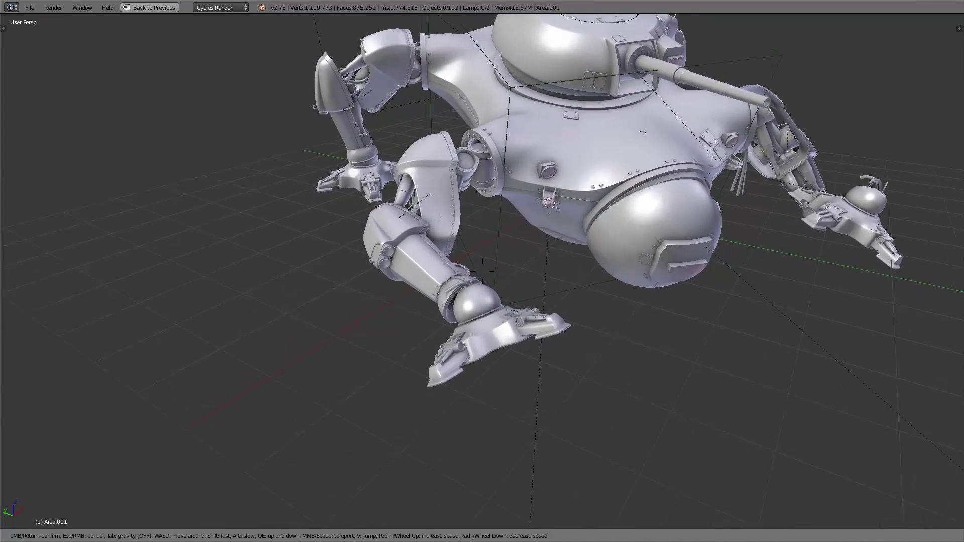
key("w")
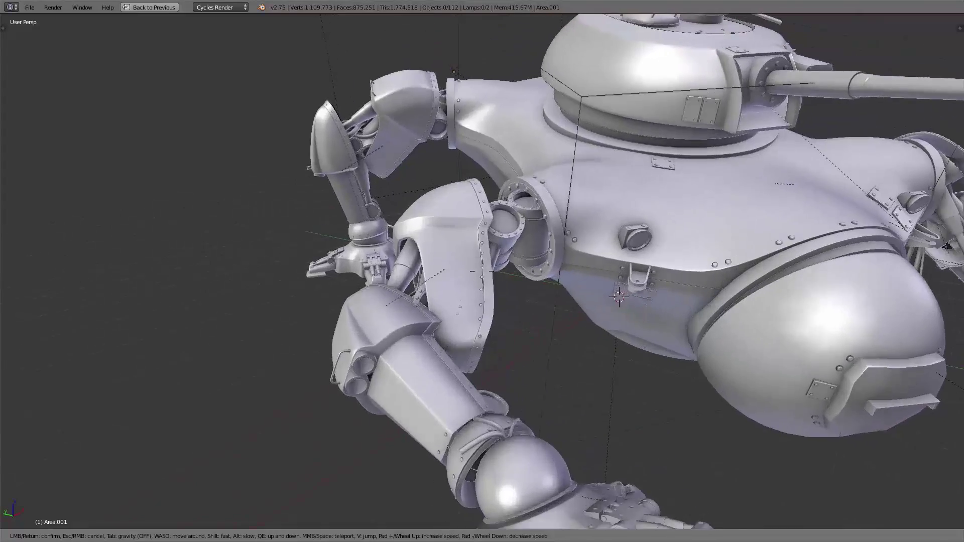
key("w")
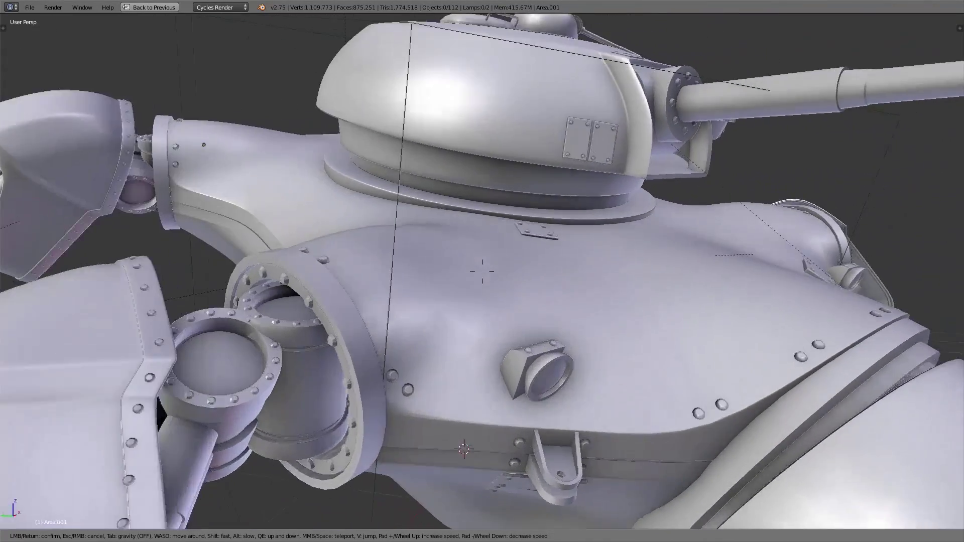
key("w")
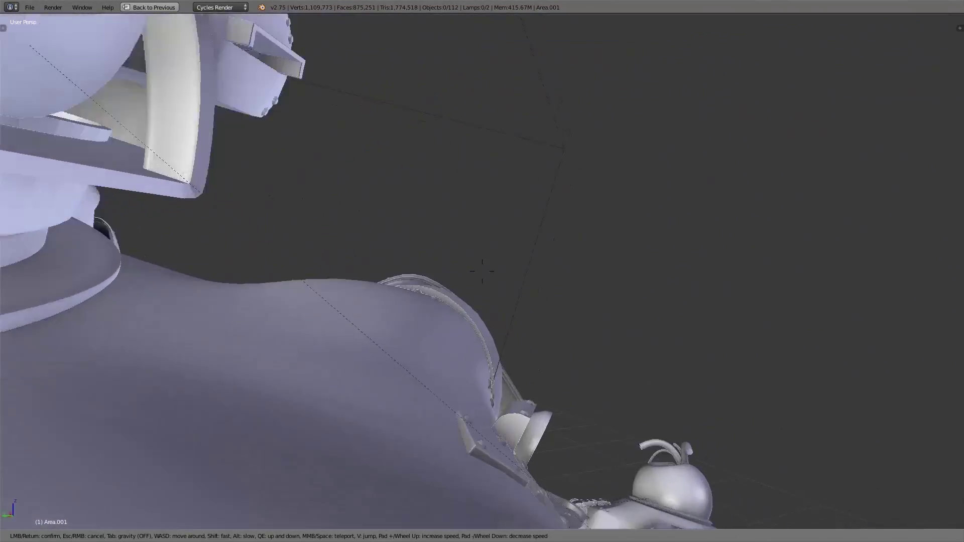
Step: Inspect the walker tank's legs up close, including the pistons, armour shells, ball ankles and clawed feet, by flying around the hull
key("w")
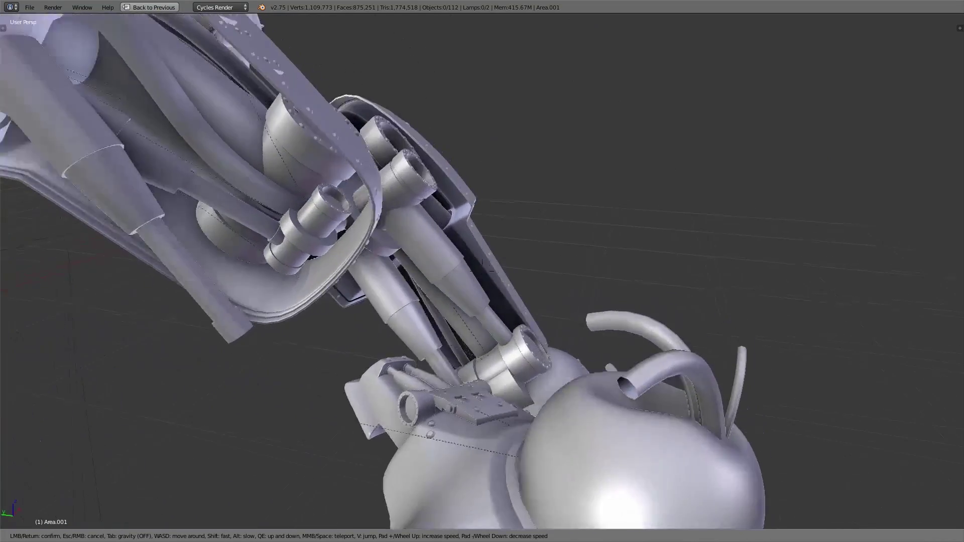
key("w")
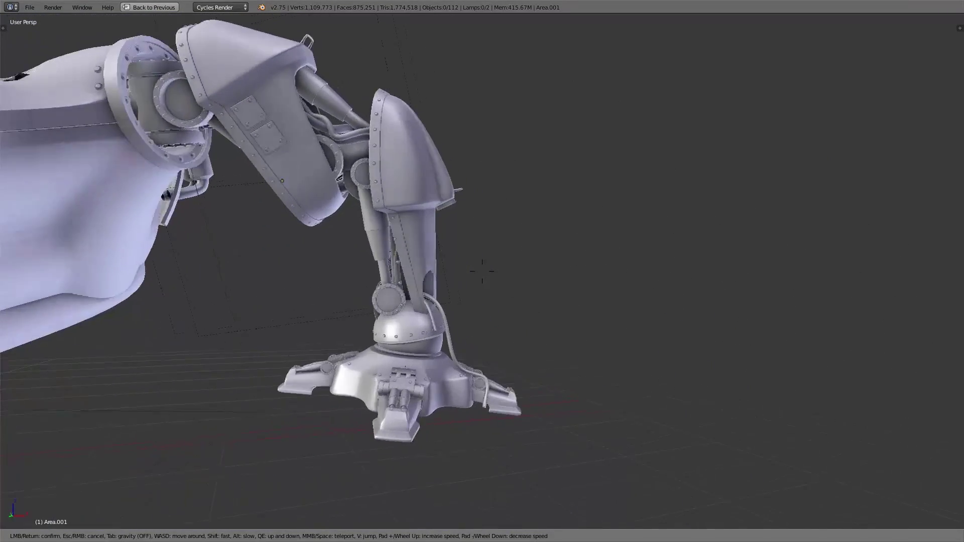
key("w")
key("d")
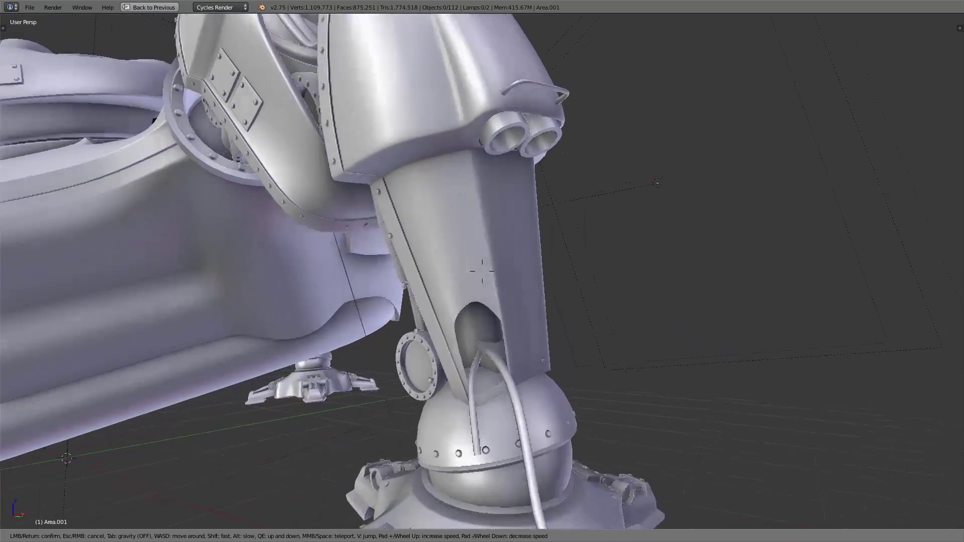
key("w")
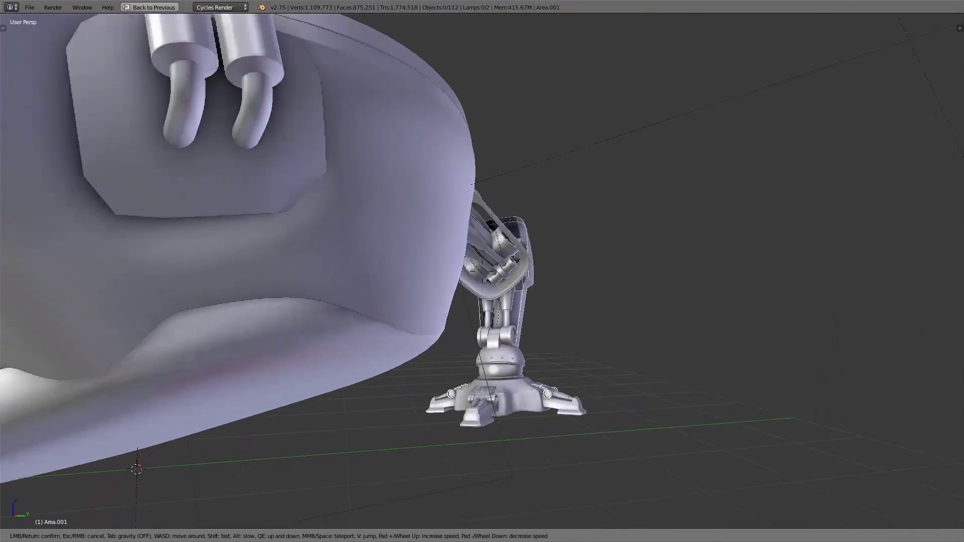
key("w")
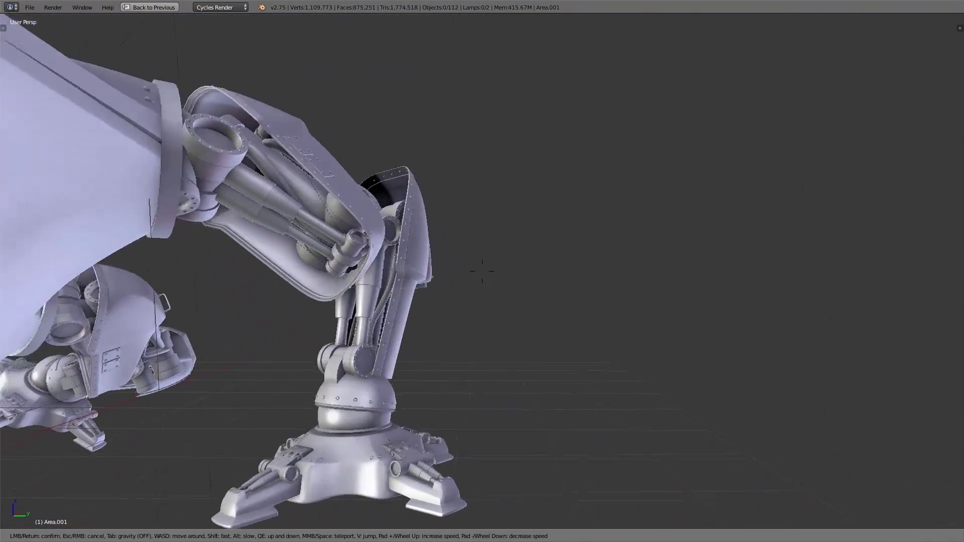
key("w")
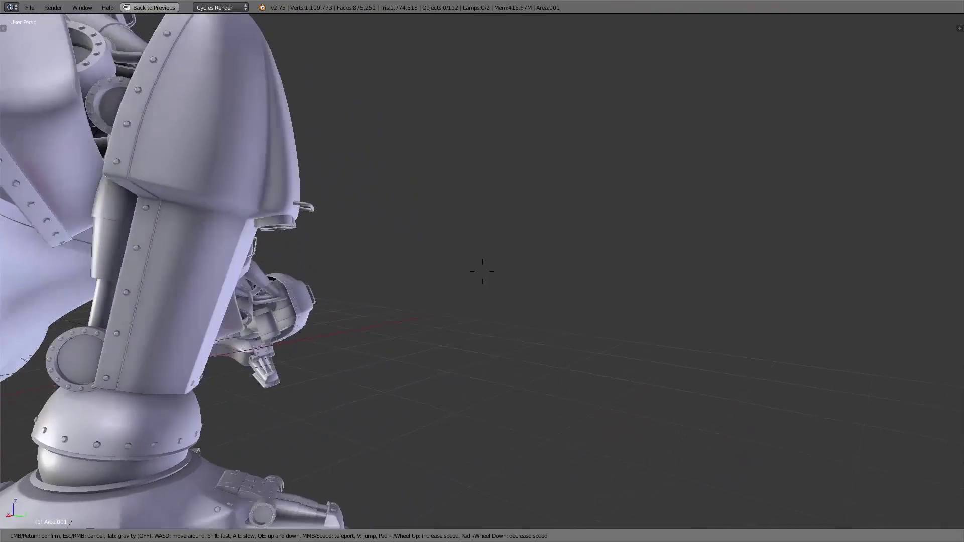
Step: Examine the walker tank's front leg, turret and rounded nose by flying around to a full front view
key("w")
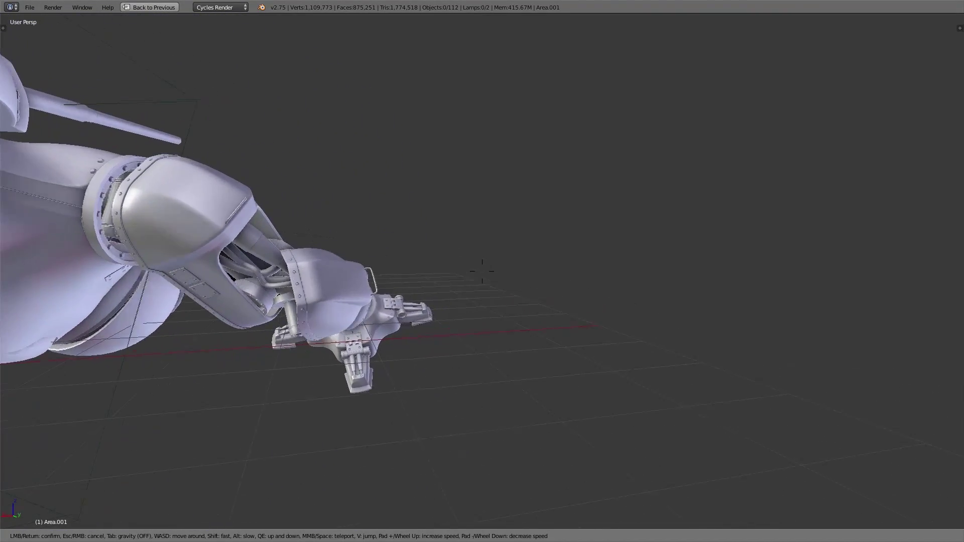
key("d")
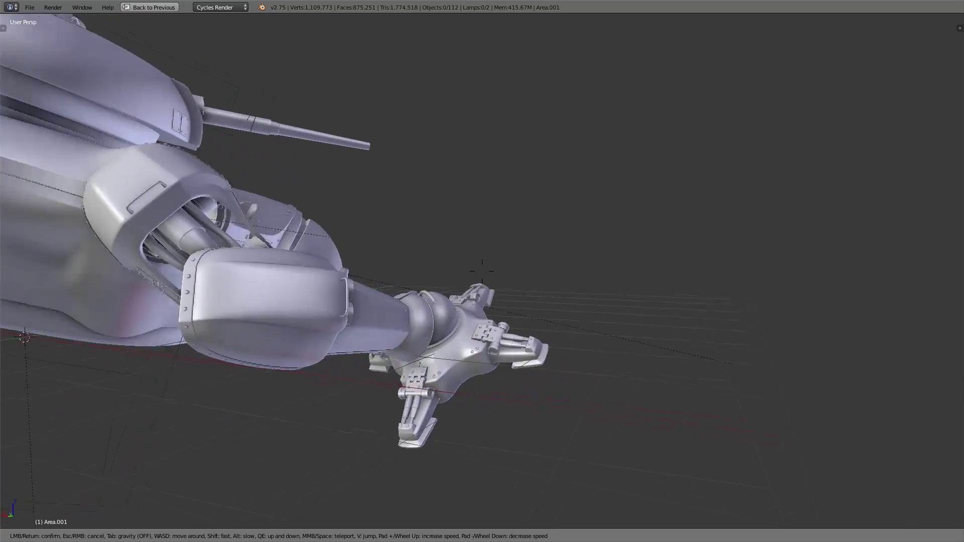
key("w")
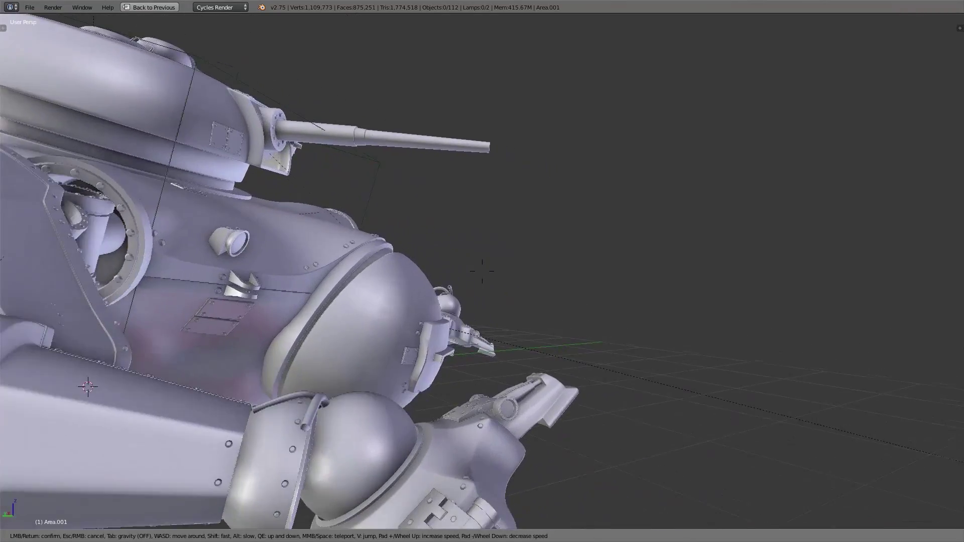
key("d")
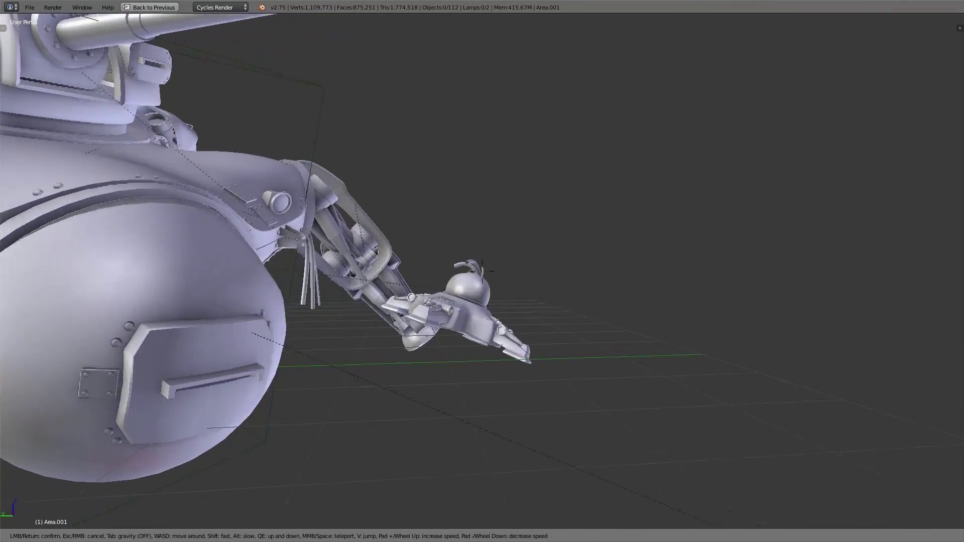
key("d")
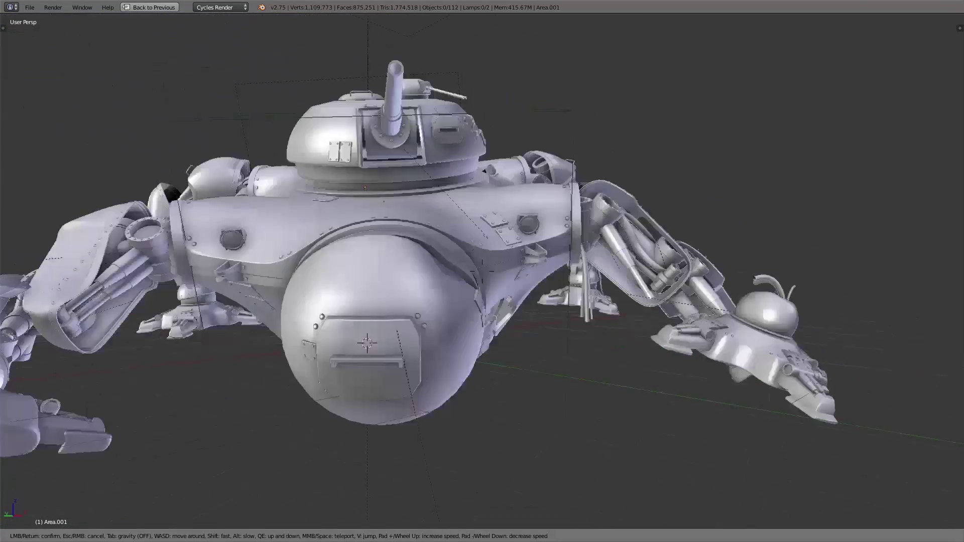
key("d")
key("s")
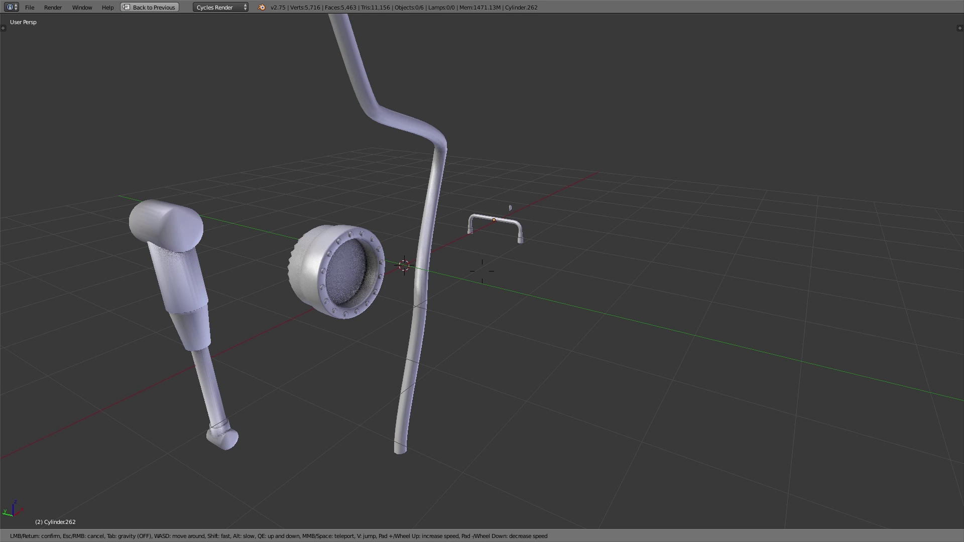
Step: Look over the separate detail parts: the piston, riveted round cap, bent cable, handle and rivet
key("w")
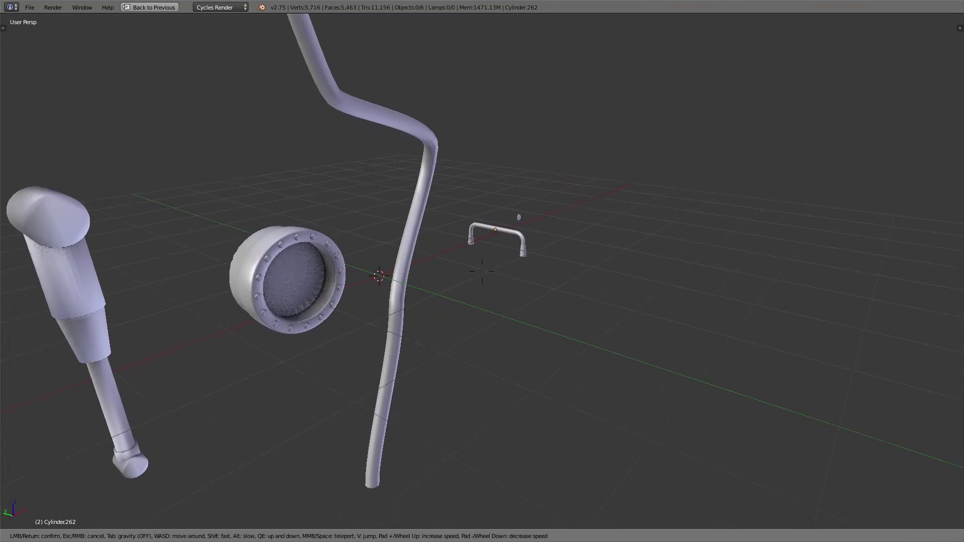
key("w")
key("d")
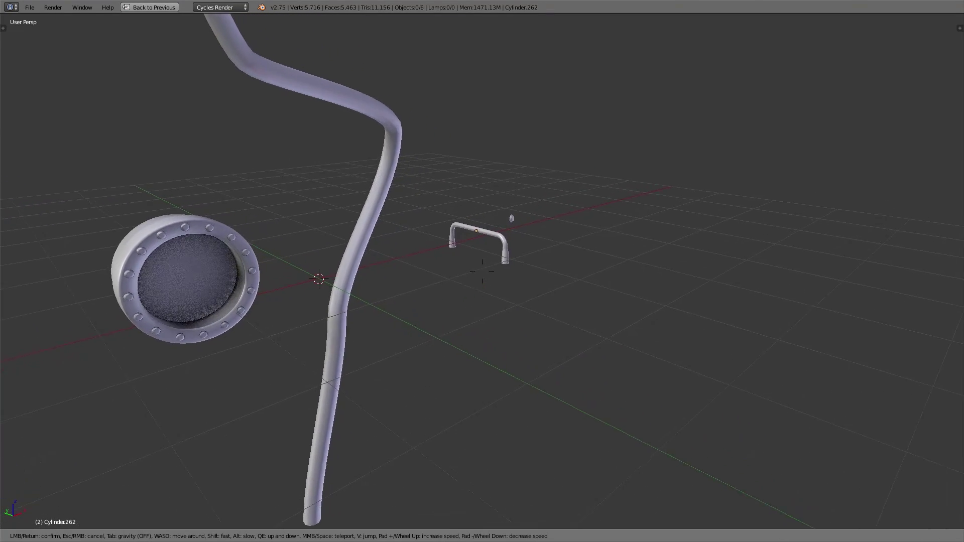
key("d")
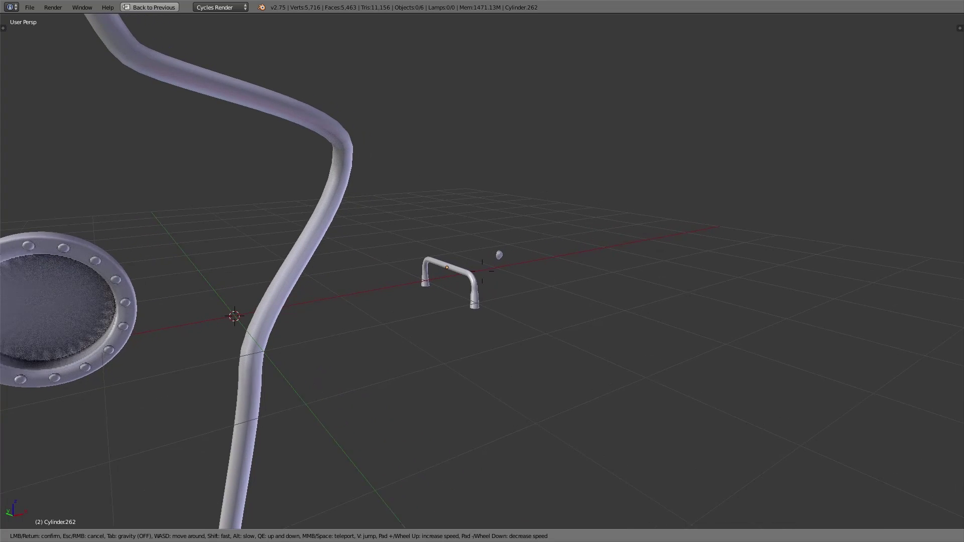
key("d")
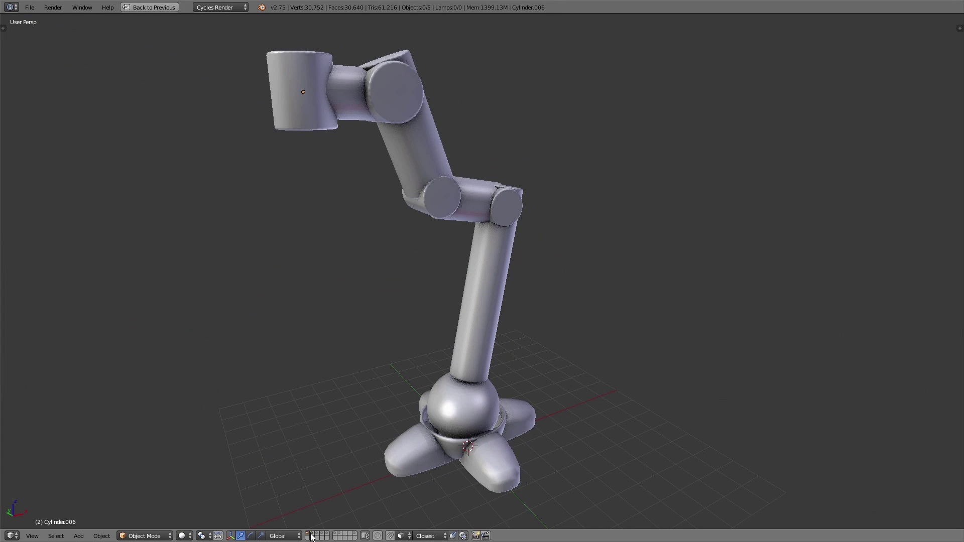
Step: Add the layers with the smooth armour, pistons, riveted round caps and cables to the visible blocked-out leg
scroll(542, 364, "down", 2)
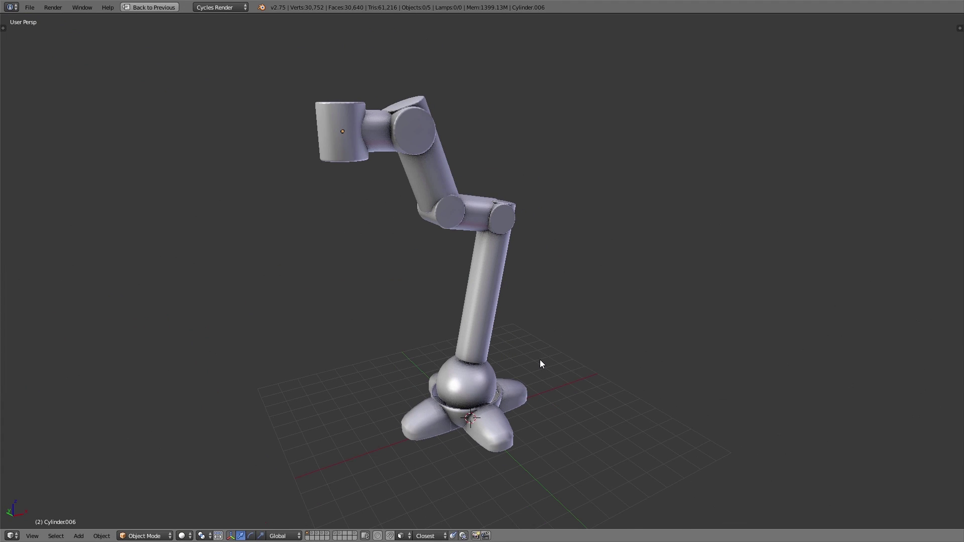
left_click(311, 535, "shift")
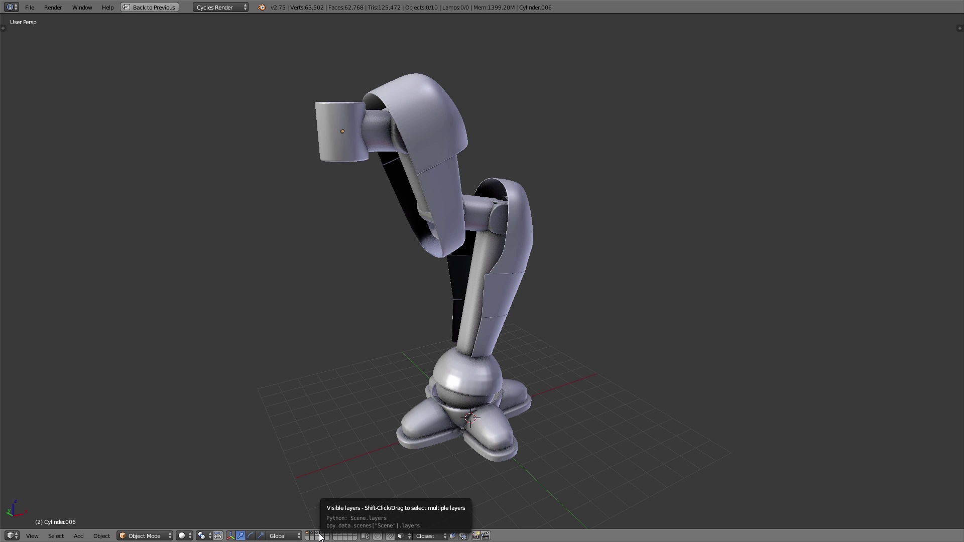
left_click(320, 536, "shift")
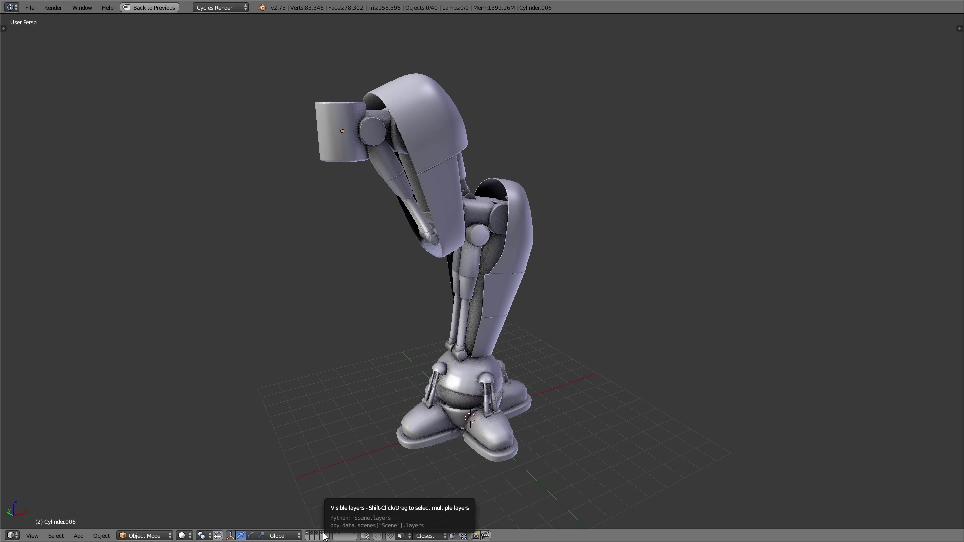
left_click(324, 535, "shift")
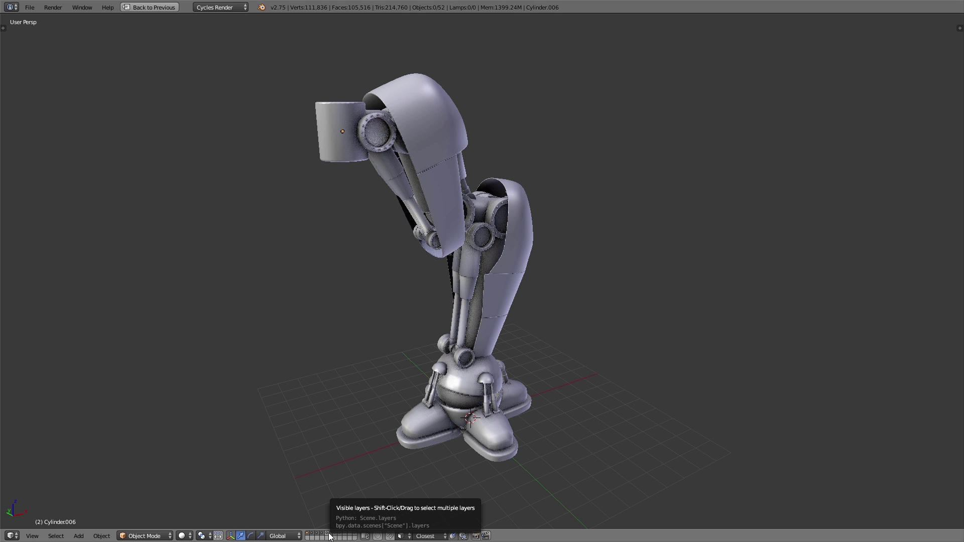
left_click(329, 534, "shift")
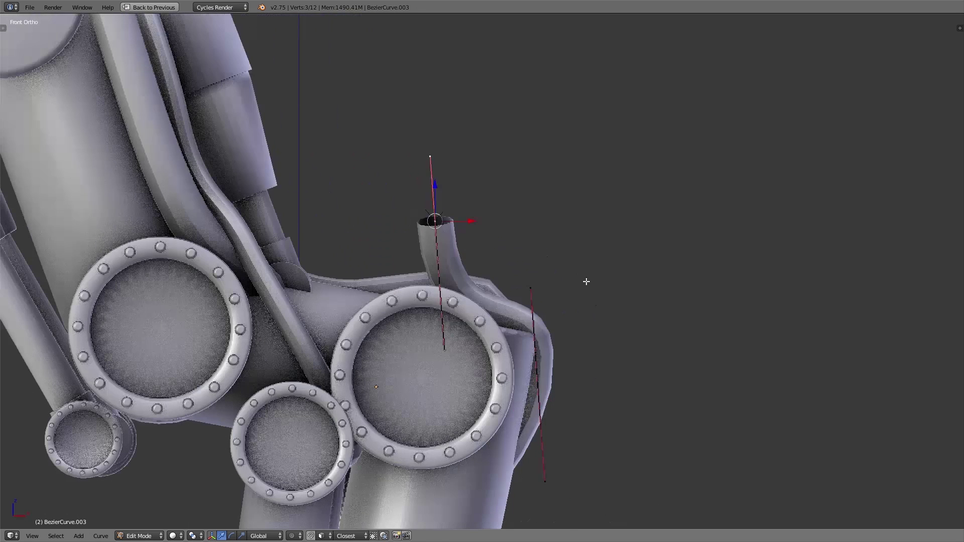
Step: Bend the cable curve's end over the knee joint, and extrude a rotated new segment up along the upper leg
key("g")
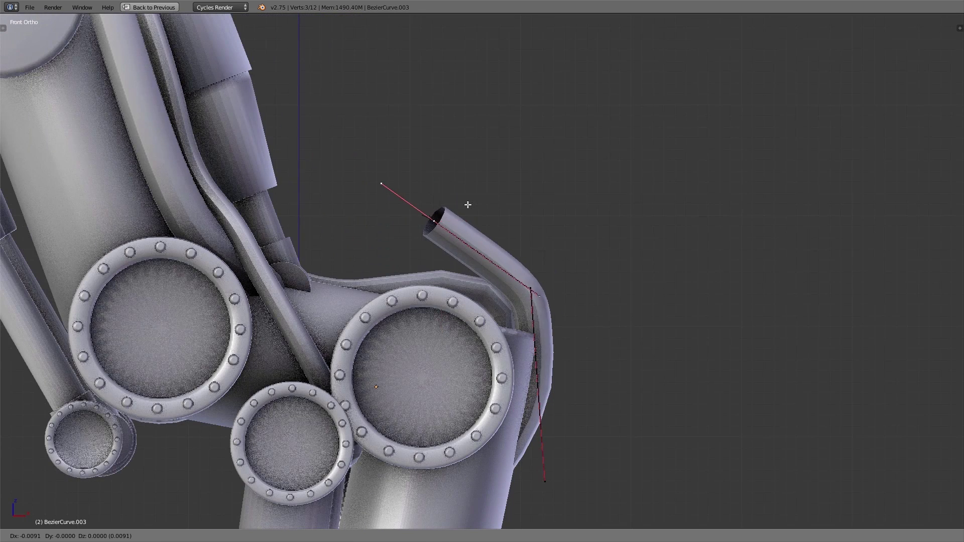
left_click(355, 231)
key("r")
left_click(451, 246)
key("e")
left_click(363, 83)
key("r")
left_click(326, 136)
Step: Move and rotate the cable's end point to lie beside the upper-leg piston, and extrude the curve further
middle_click_drag(554, 146, 475, 290)
key("g")
left_click(459, 221)
key("r")
left_click(427, 236)
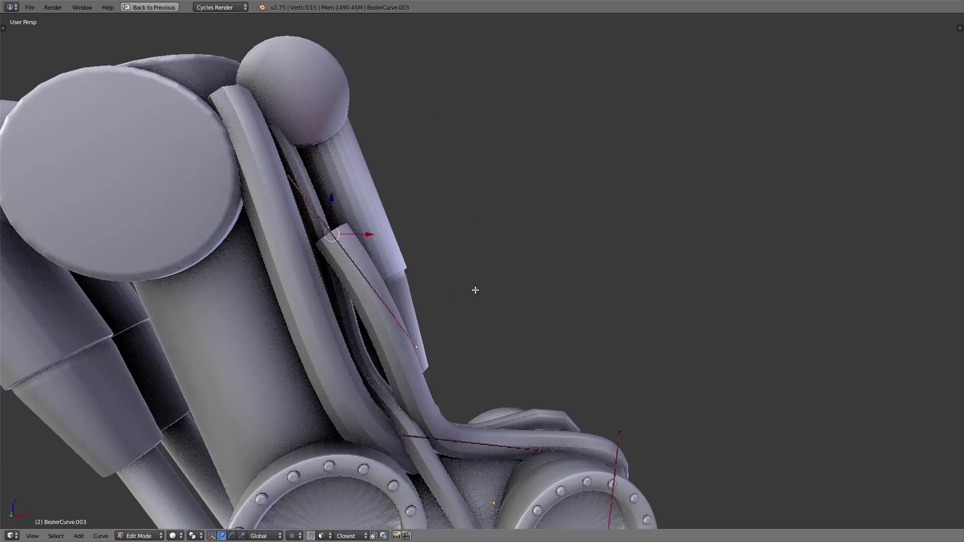
key("e")
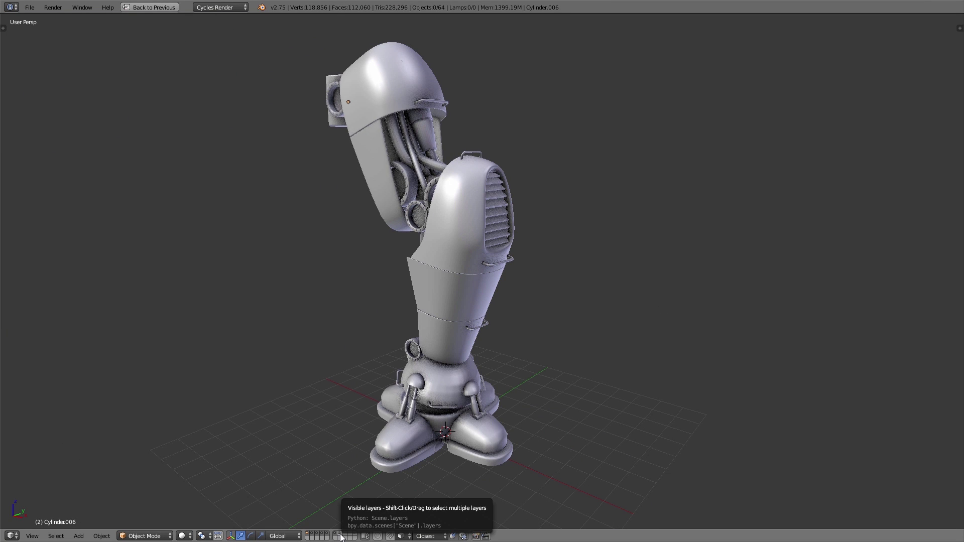
Step: Show the rivet layer, and duplicate a rivet from the shin armour's seam to a spot higher on the plate
left_click(341, 536, "shift")
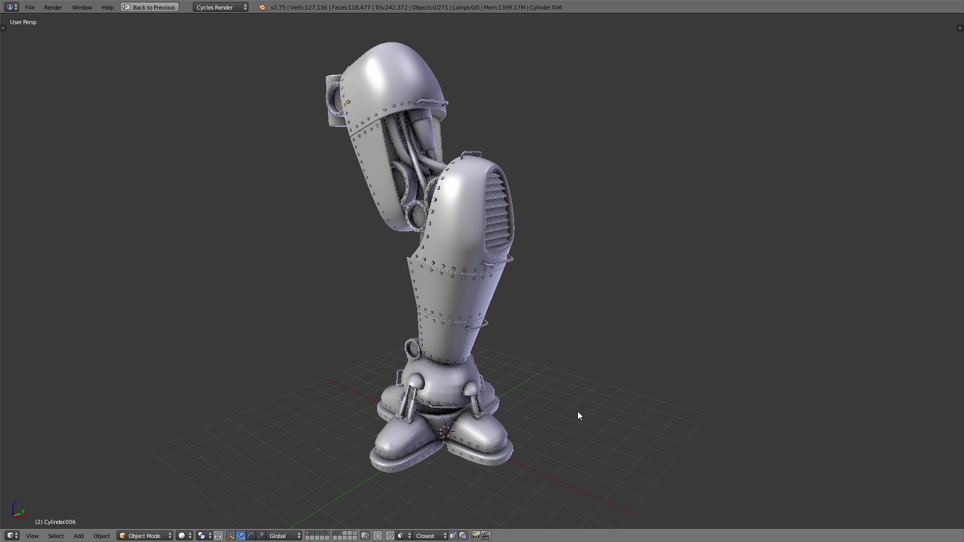
right_click(433, 333)
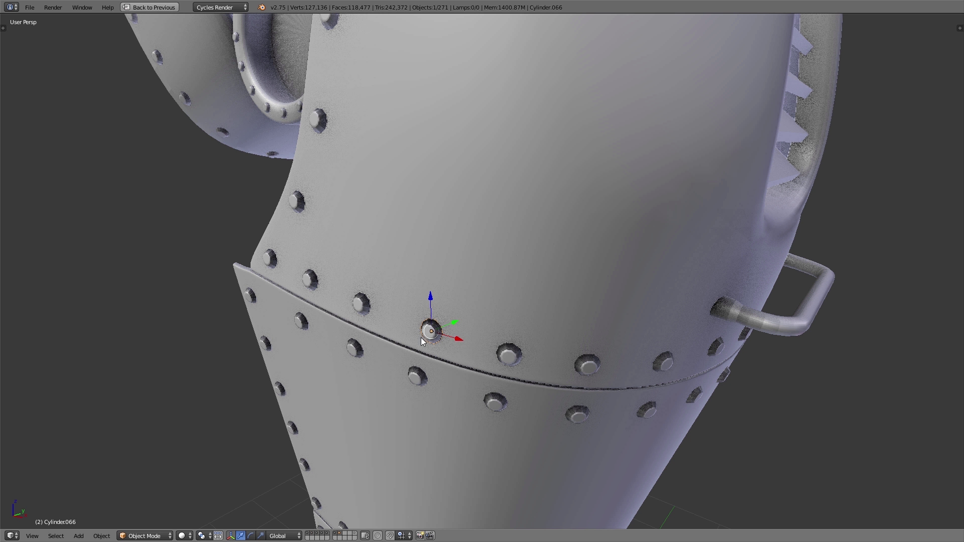
key("shift+d")
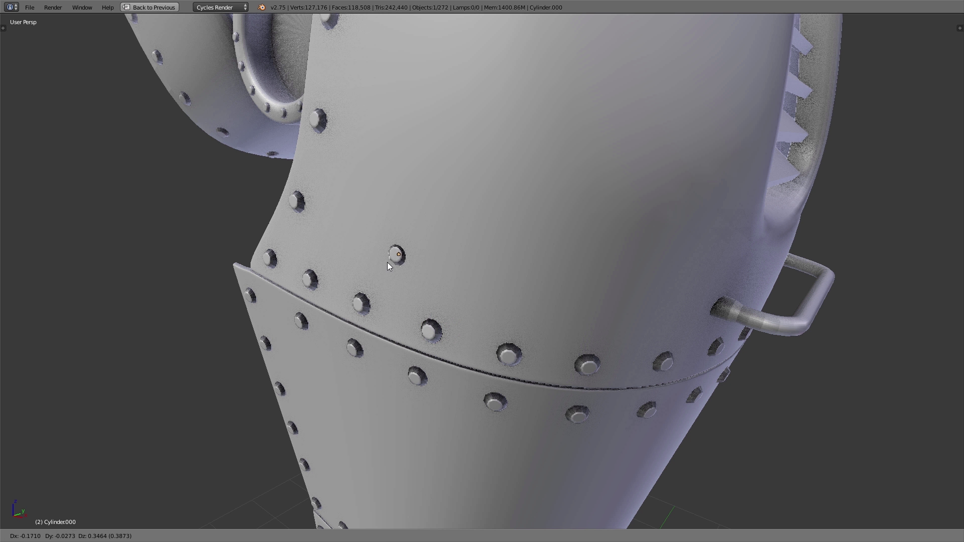
left_click(387, 262)
middle_click_drag(429, 255, 410, 270)
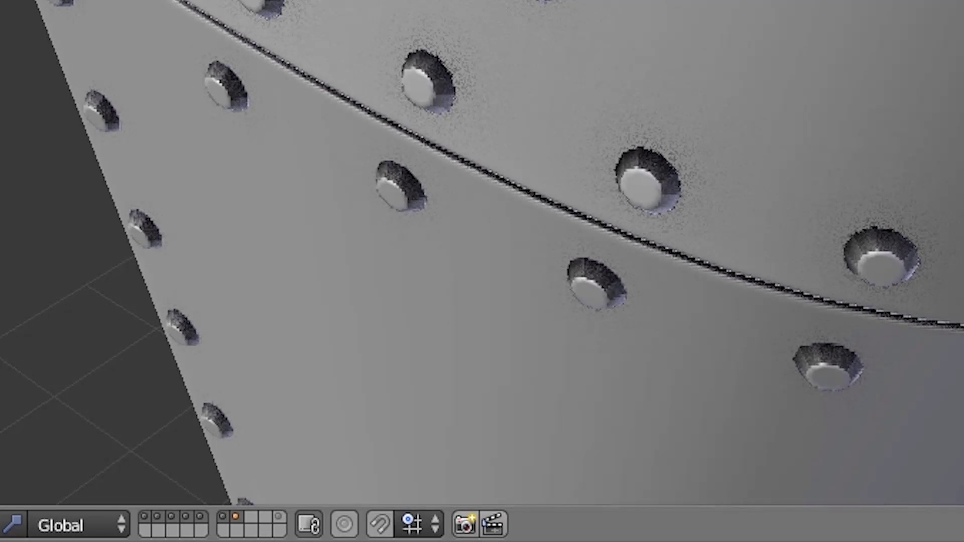
Step: Turn on snapping with Face as the snap element
left_click(377, 531)
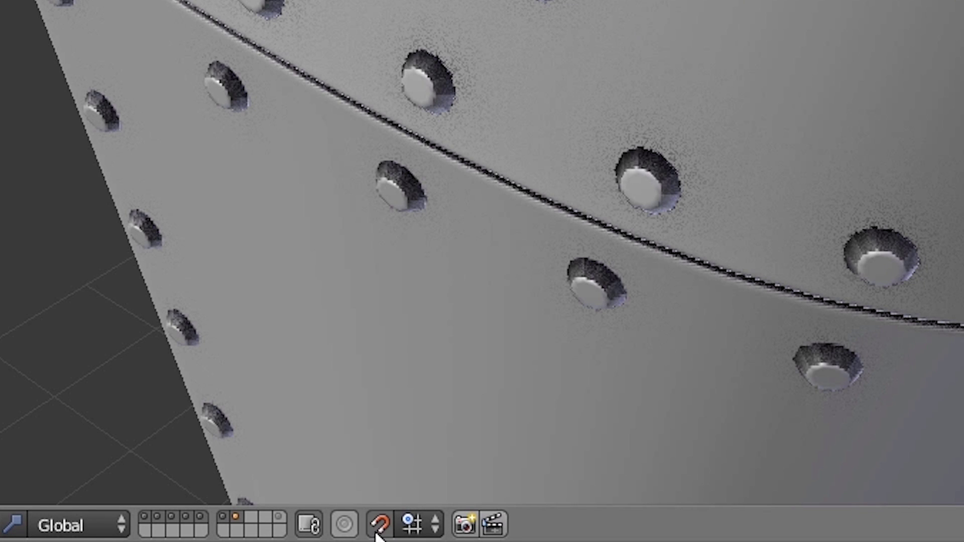
left_click(427, 529)
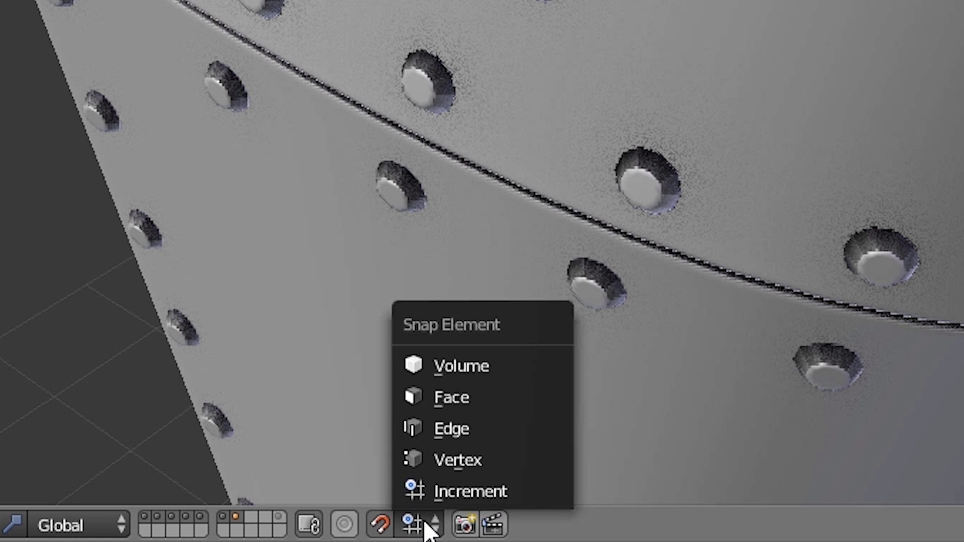
left_click(433, 399)
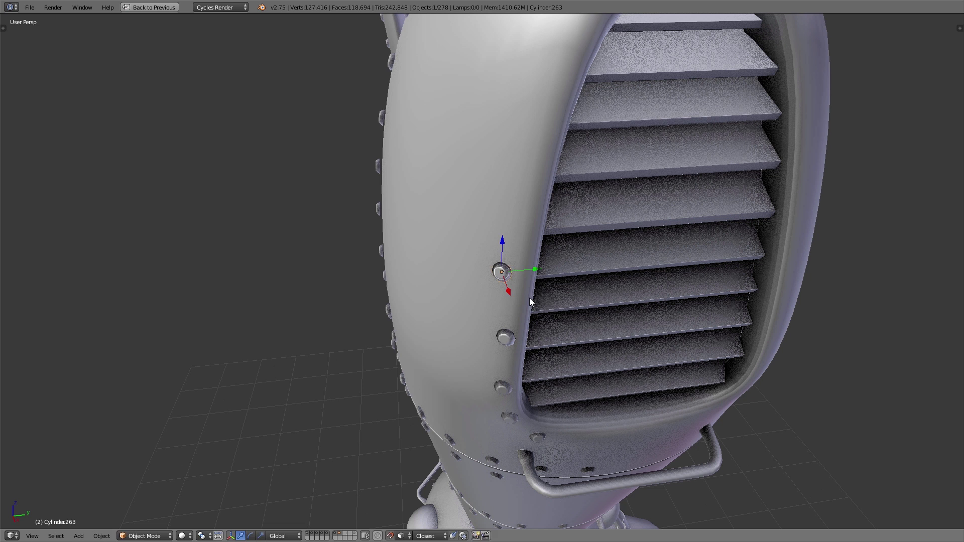
Step: Move the selected rivet across the louvred vent and place it on the armour beside the vent's edge
key("g")
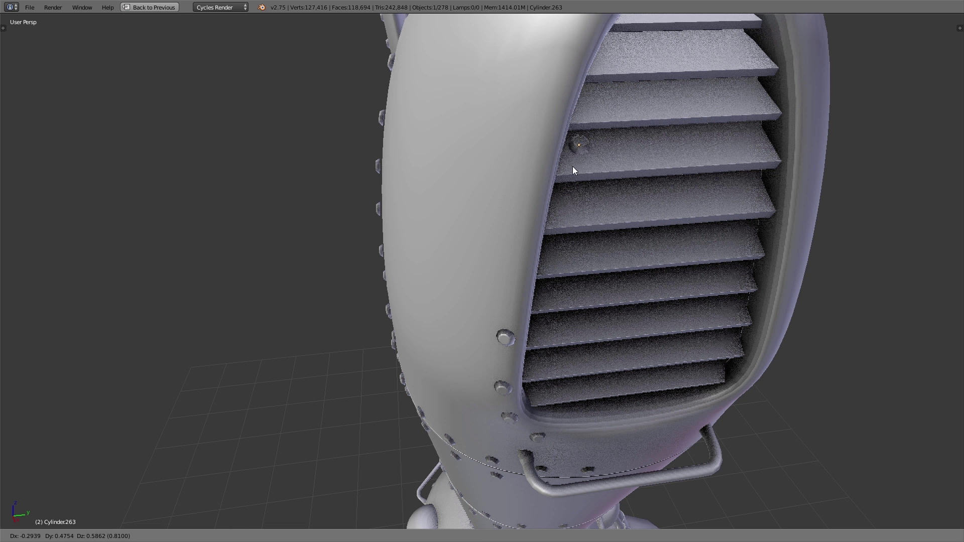
left_click(532, 306)
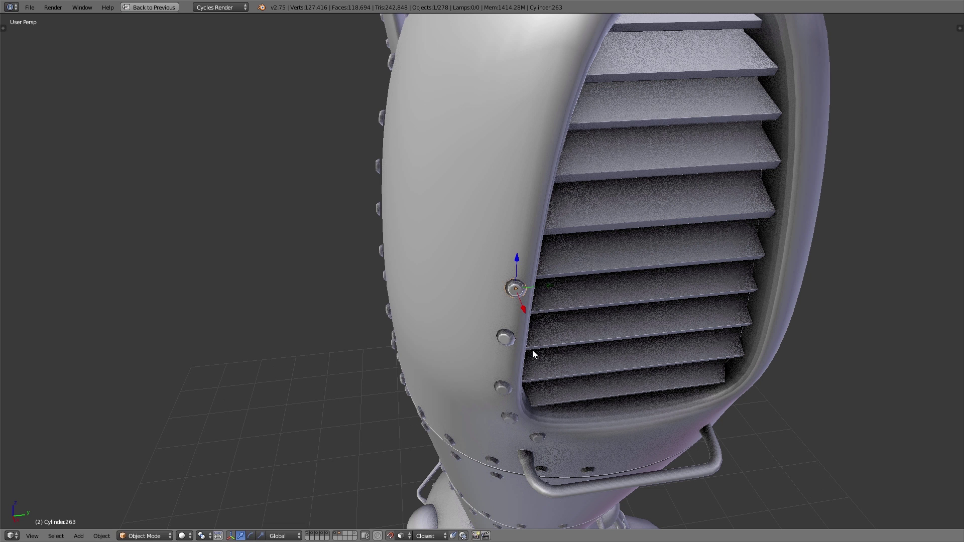
scroll(528, 330, "up", 3)
Step: Duplicate the rivet repeatedly, placing the face-snapped copies at even spacing on the armour around the louvred vent's rim
right_click(485, 237)
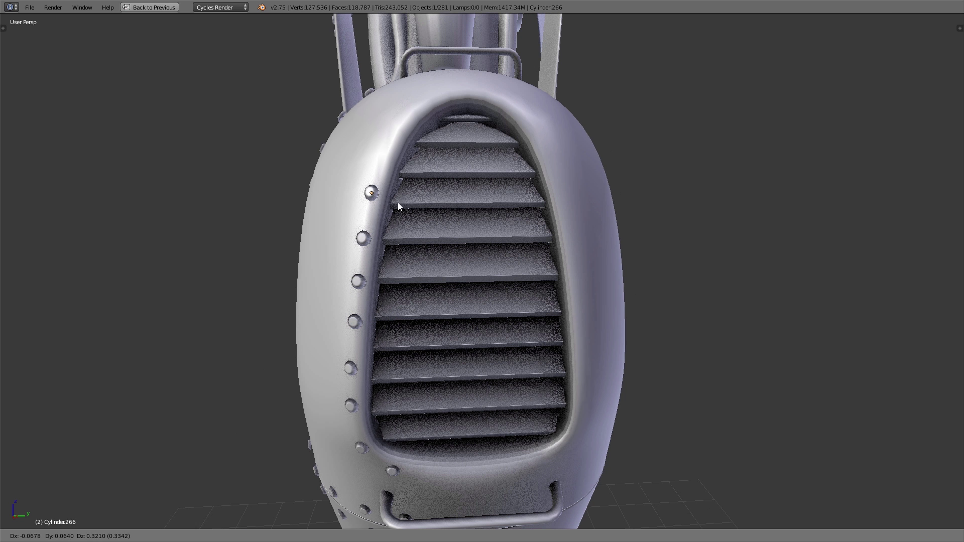
left_click(580, 129)
key("shift+d")
left_click(596, 173)
key("shift+d")
left_click(607, 217)
key("shift+d")
left_click(615, 265)
key("shift+d")
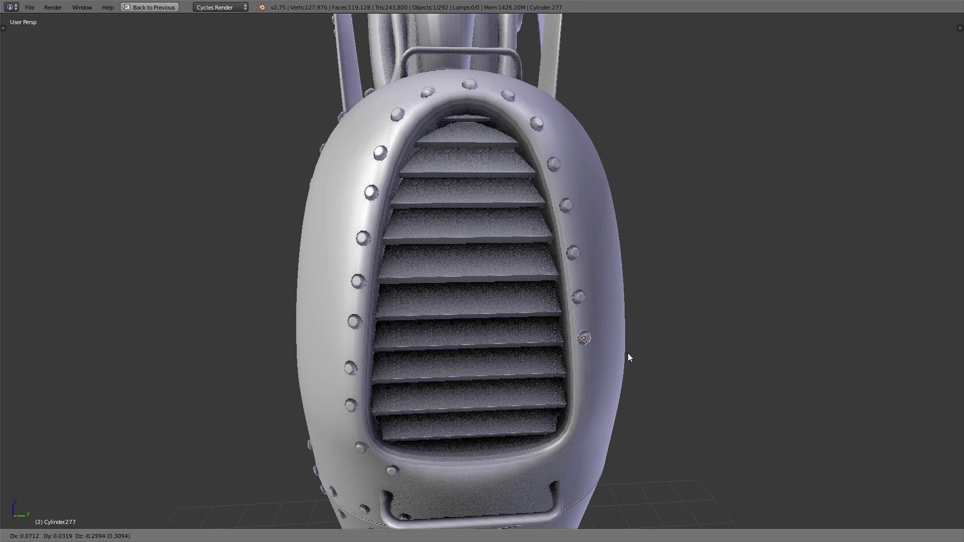
left_click(557, 488)
key("shift+d")
left_click(518, 494)
key("shift+d")
left_click(477, 496)
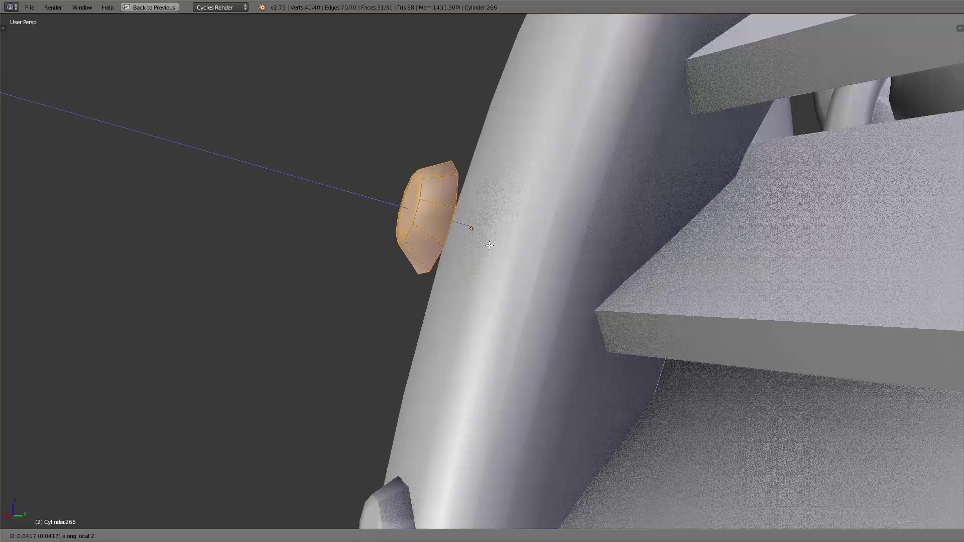
Step: Move the floating rivet's mesh along its local Z axis until it sits against the armour, and return to Object Mode
left_click(496, 251)
key("Tab")
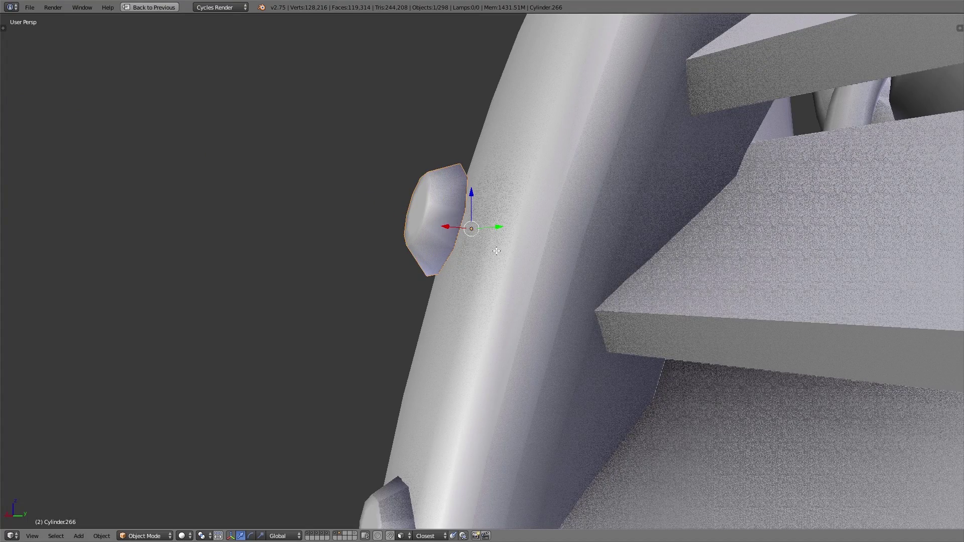
scroll(494, 257, "down", 3)
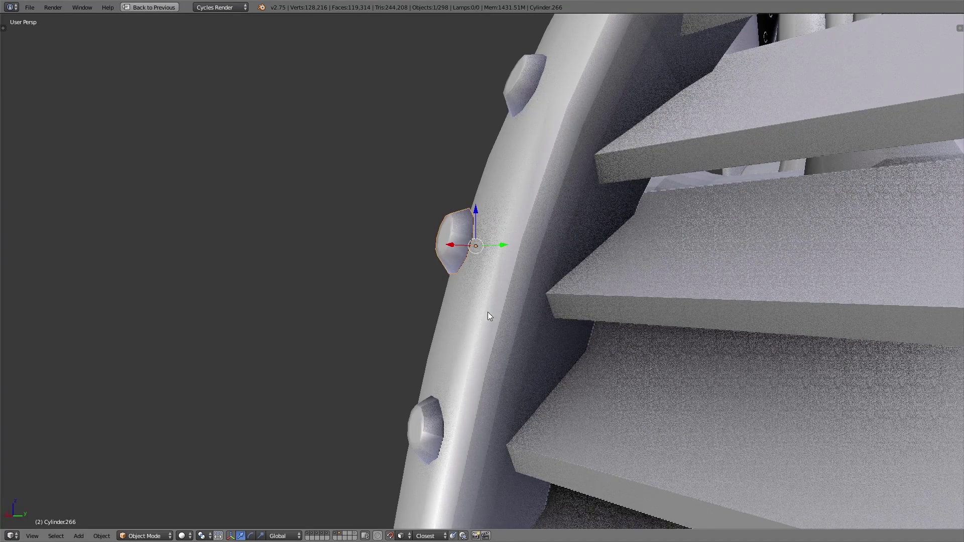
middle_click_drag(488, 316, 520, 341)
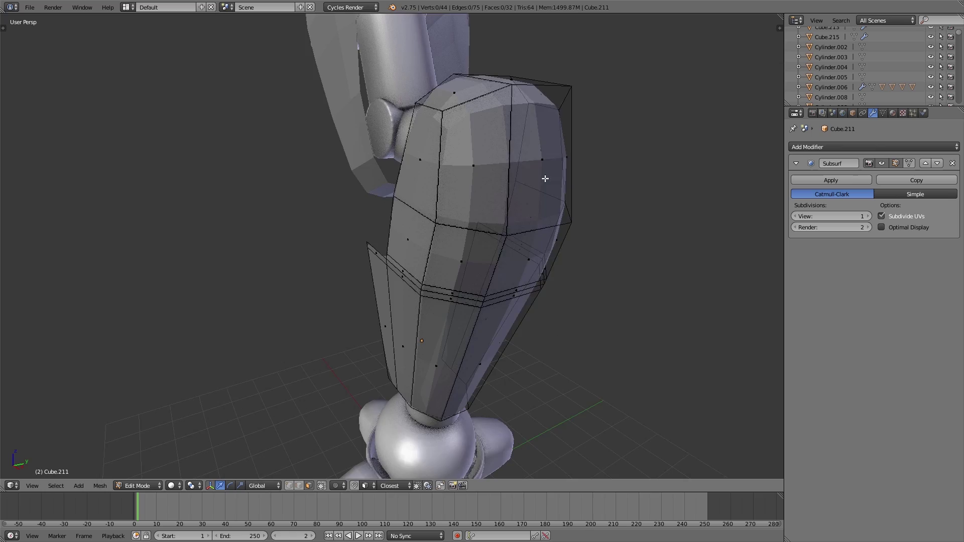
Step: Slide the selected edges of the recessed vent opening along the shin armour's mesh
middle_click_drag(544, 179, 611, 217)
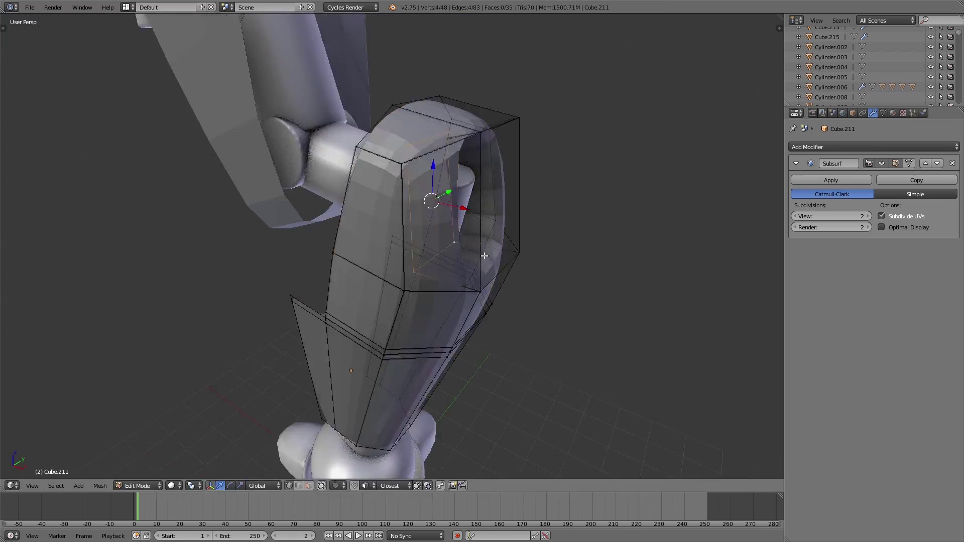
key("g")
key("g")
left_click(516, 278)
middle_click_drag(516, 278, 507, 243)
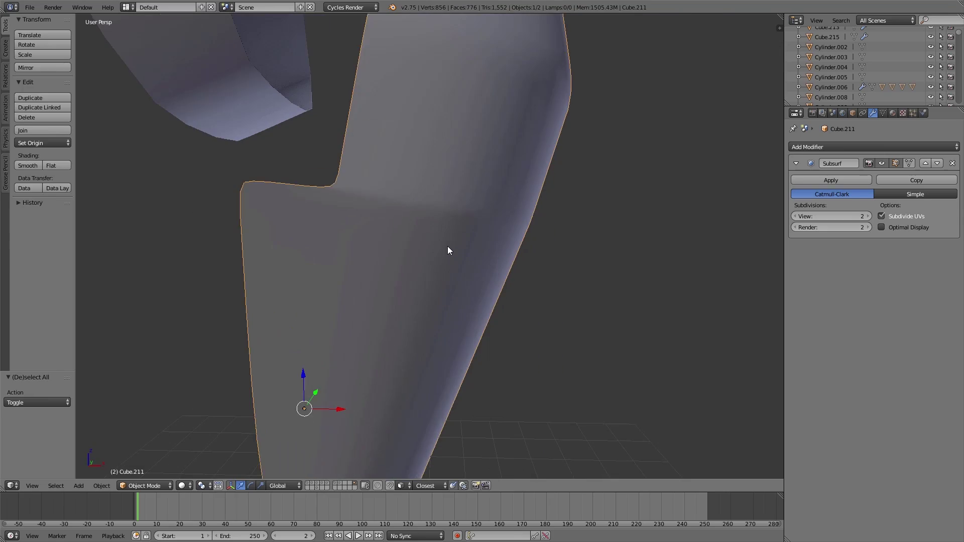
Step: Add a supporting loop cut beside the horizontal seam across the shin armour, and return to Object Mode
scroll(284, 95, "up", 5)
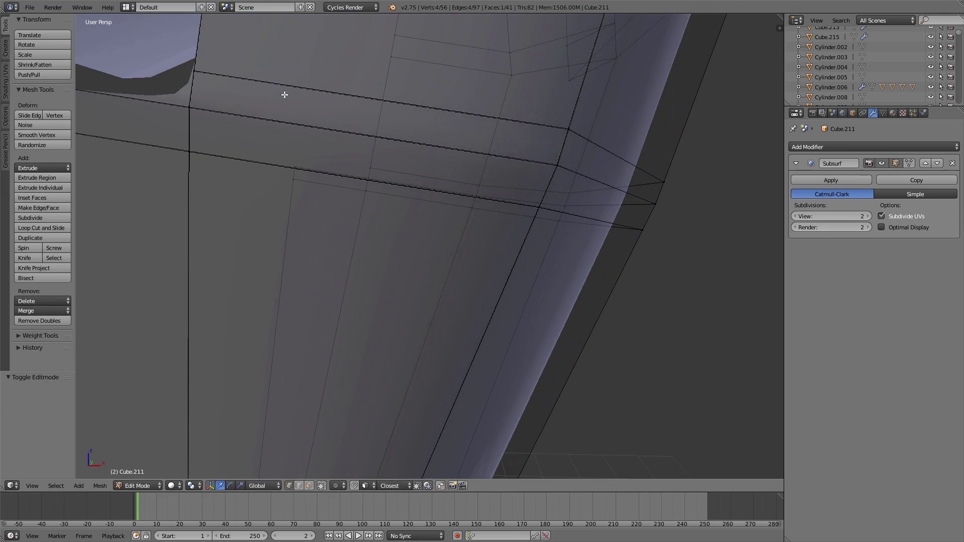
left_click(187, 100)
key("Tab")
key("Tab")
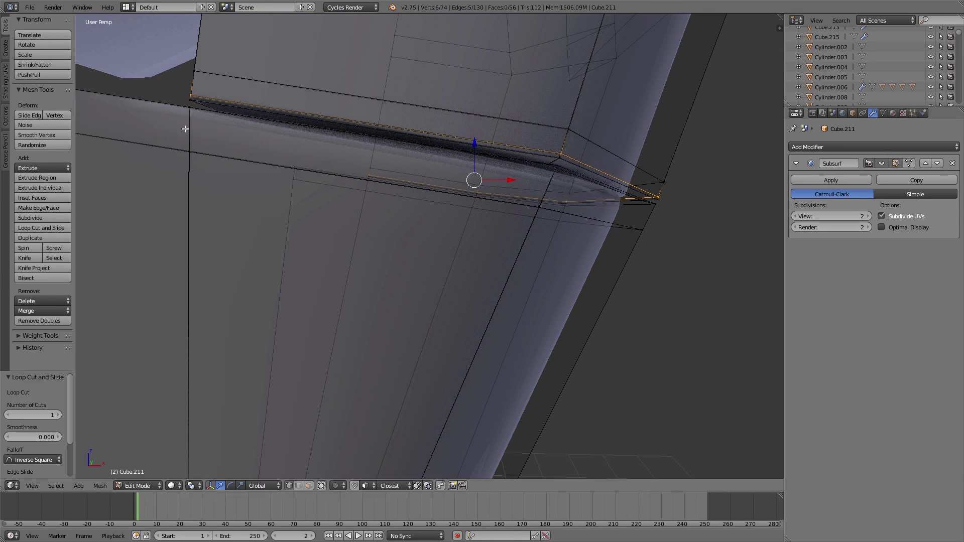
key("Tab")
scroll(451, 258, "down", 5)
middle_click_drag(428, 326, 415, 351)
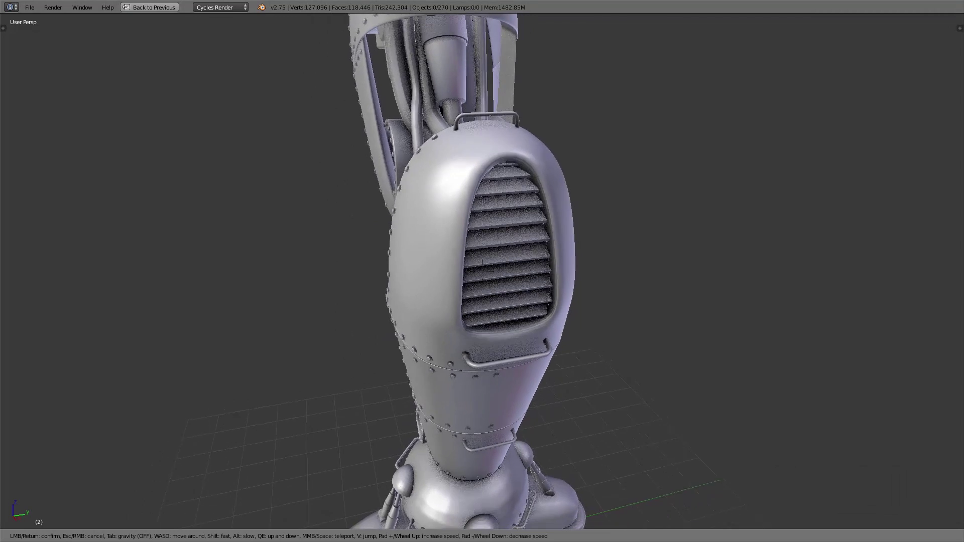
key("a")
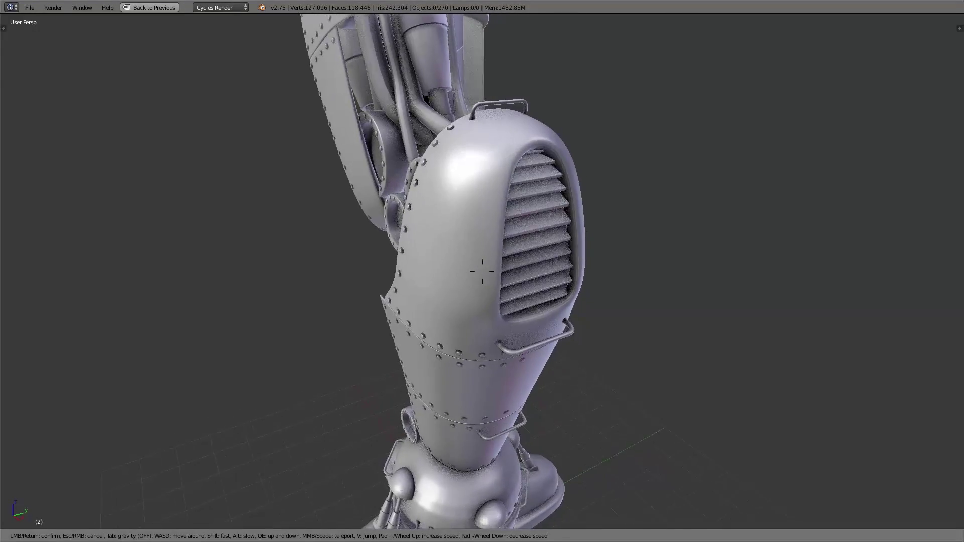
key("a")
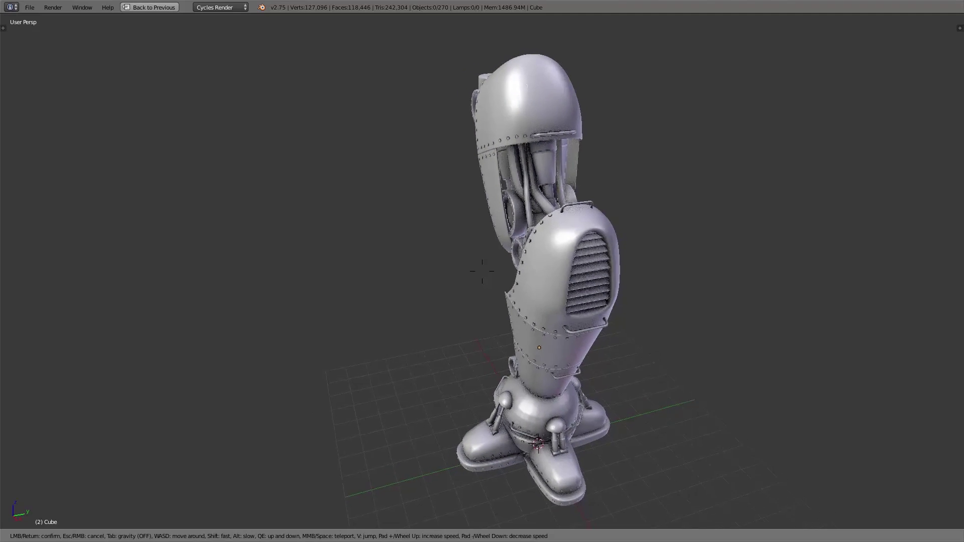
left_click(697, 305)
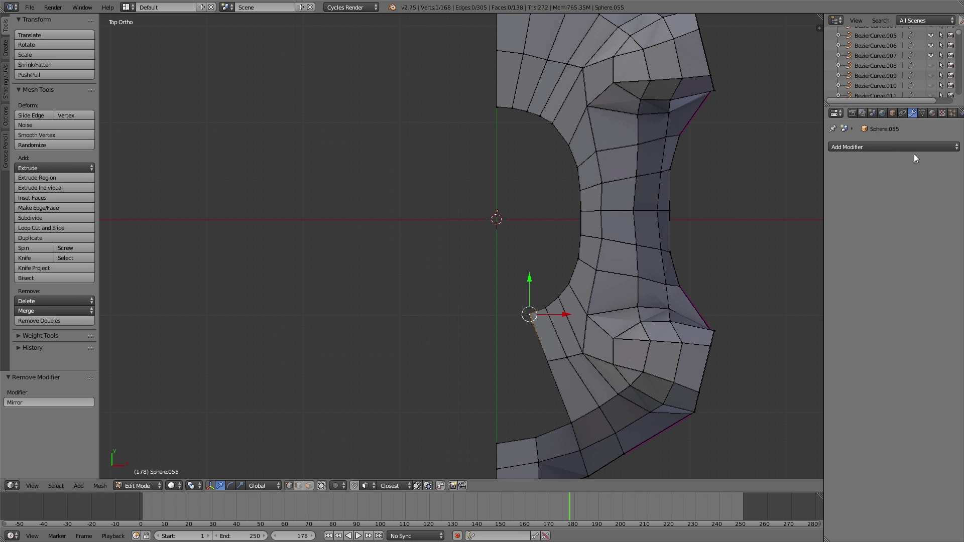
Step: Add a Mirror modifier with X axis and Clipping to the half hull, and extrude the open edge to the centre line
left_click(870, 146)
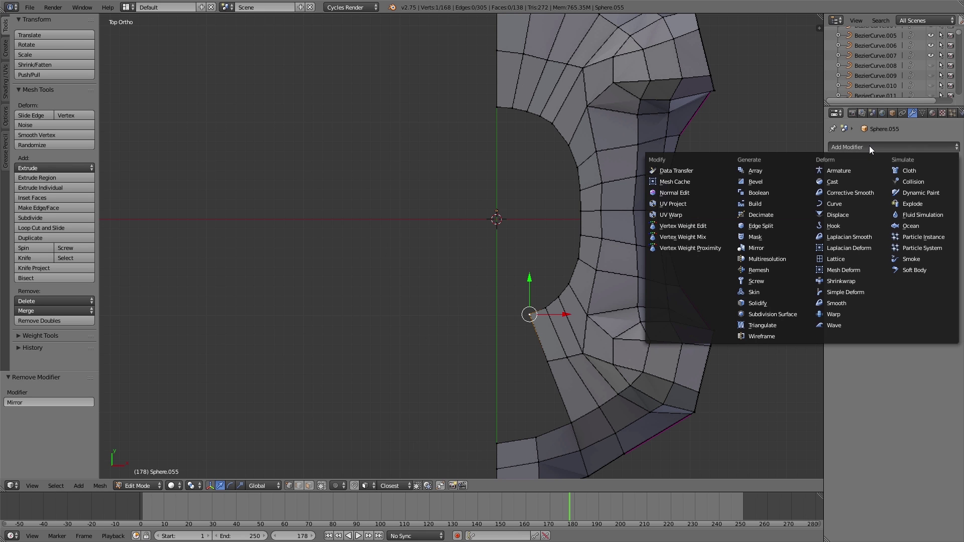
left_click(756, 248)
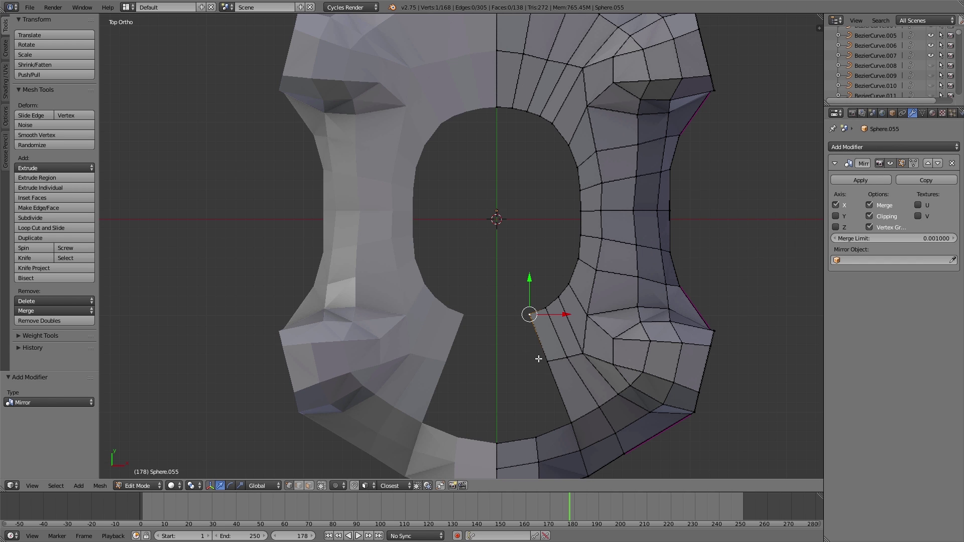
key("e")
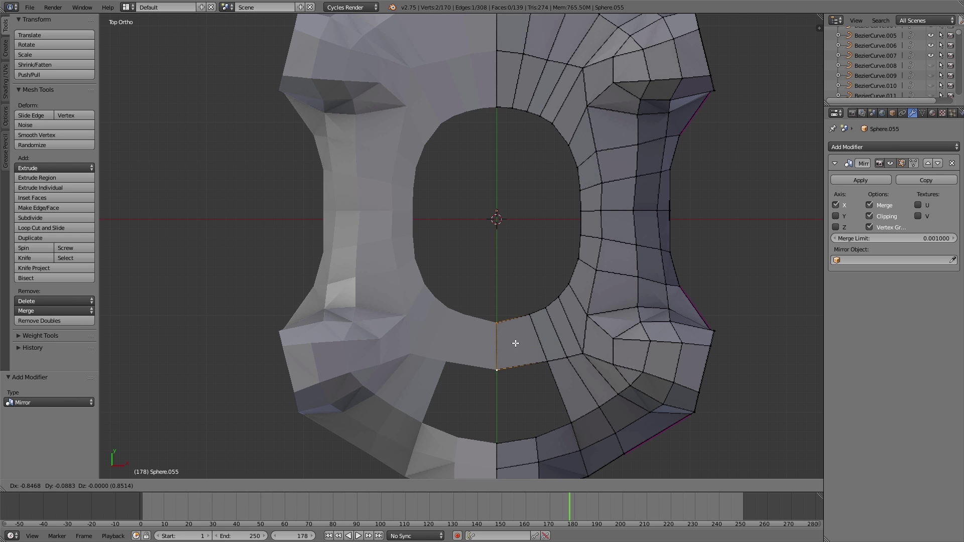
left_click(513, 342)
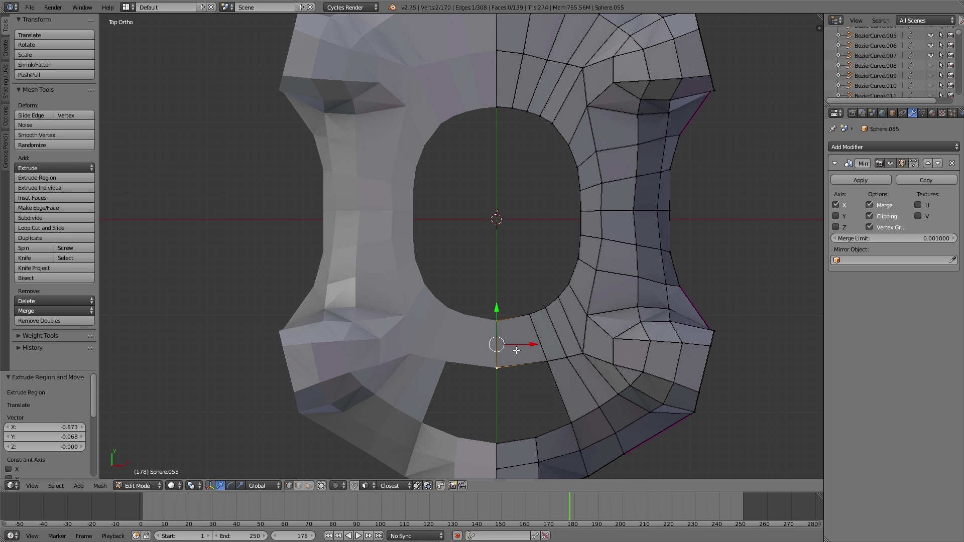
Step: Cut a lengthwise loop through the newly extruded face, and fill the two gaps between it and the hull's outer rim with faces
key("ctrl+r")
left_click(509, 312)
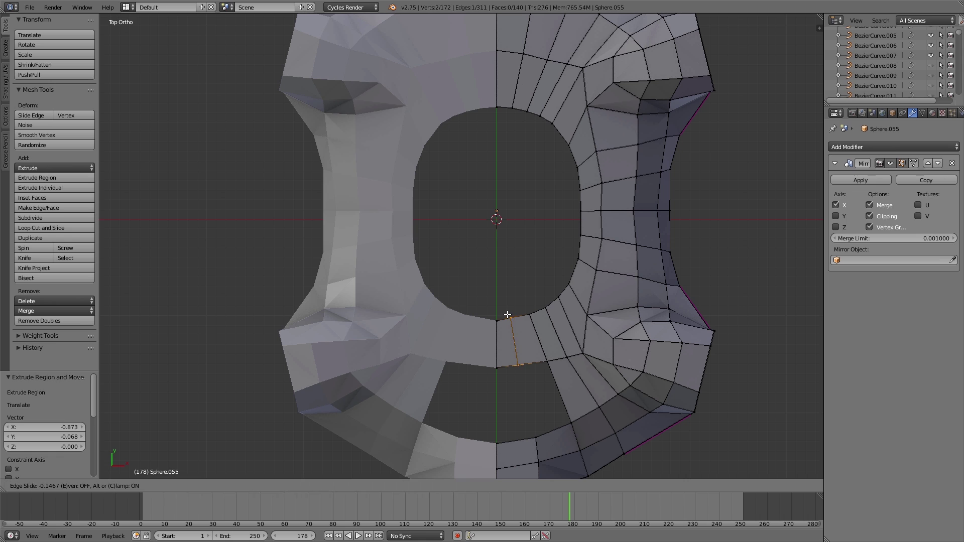
left_click(509, 316)
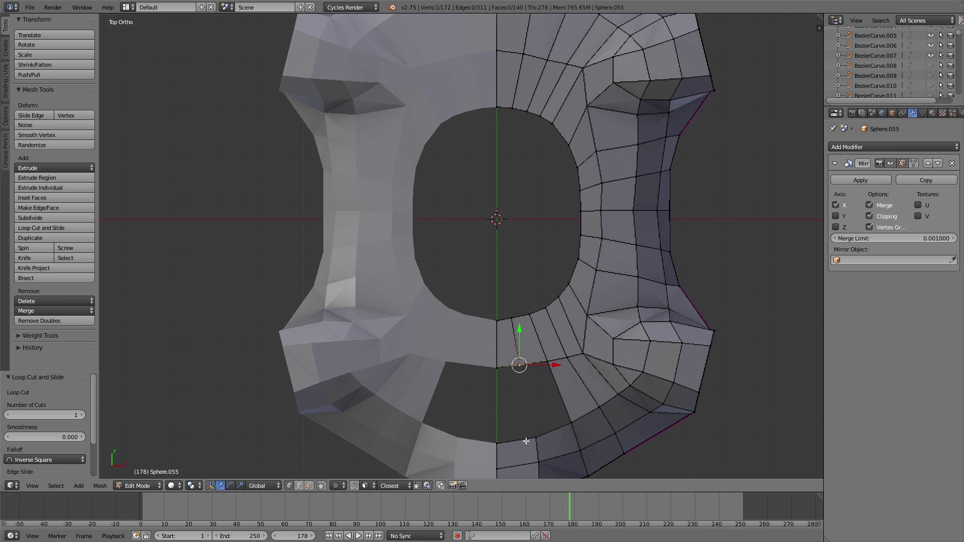
key("f")
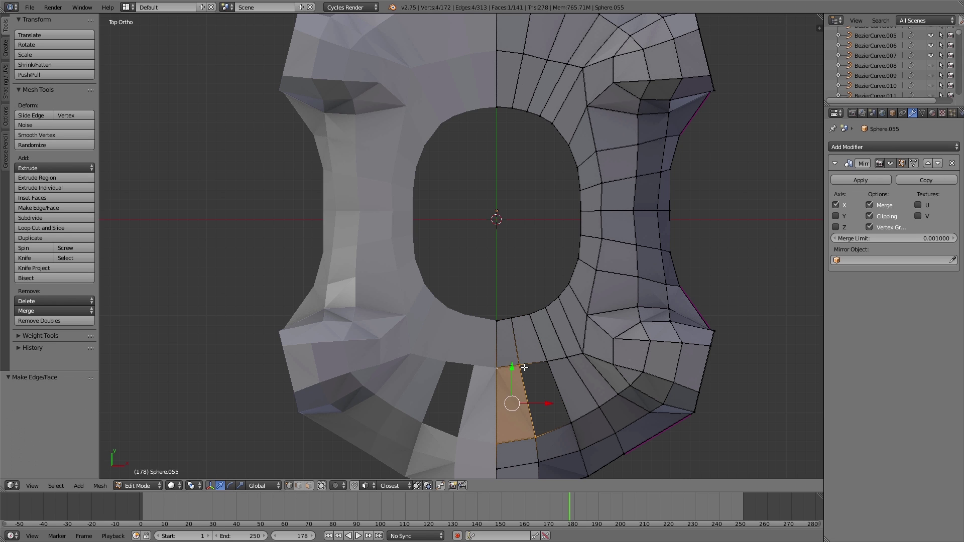
right_click(520, 365)
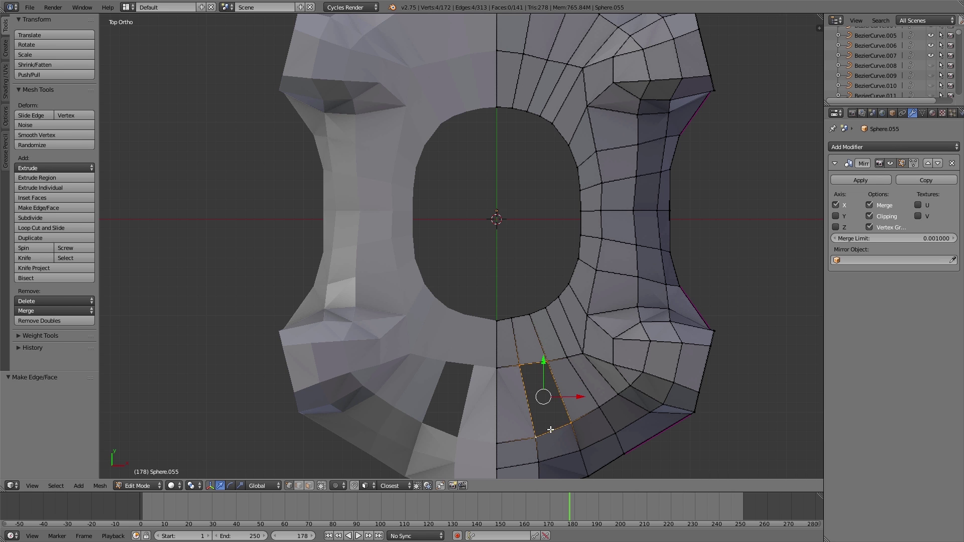
key("f")
scroll(637, 387, "down", 2)
scroll(624, 377, "up", 1)
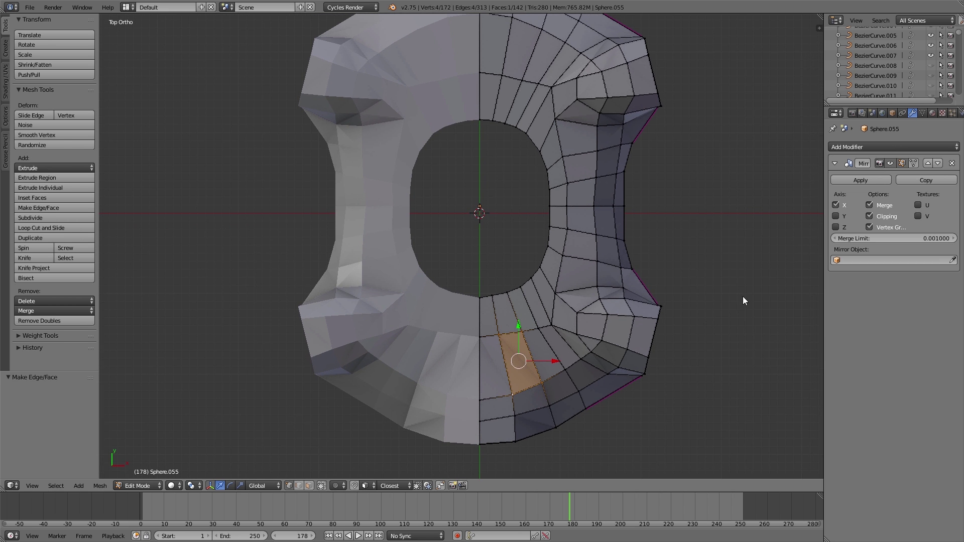
Step: Add a Subdivision Surface modifier to the hull in Object Mode, and set its View subdivisions to 2
key("Tab")
key("KP_Decimal")
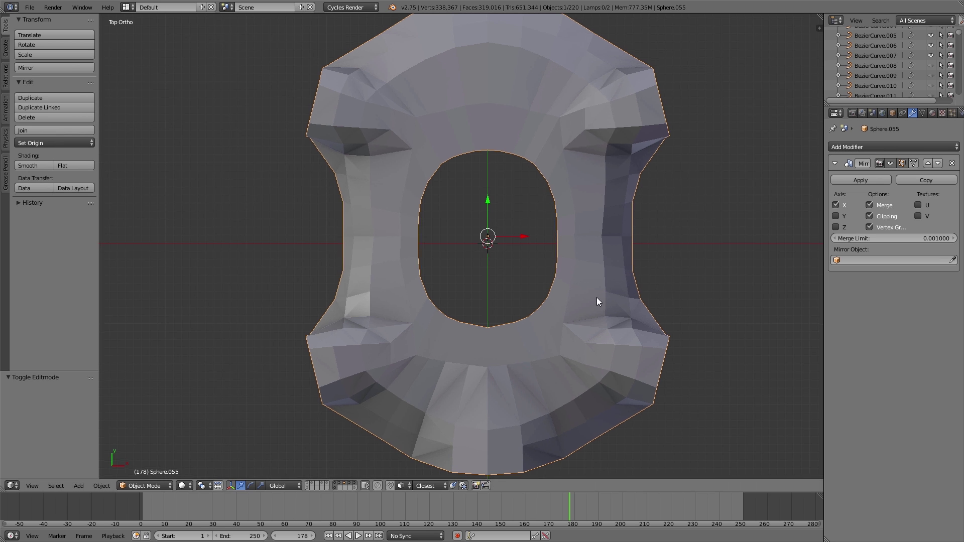
left_click(874, 146)
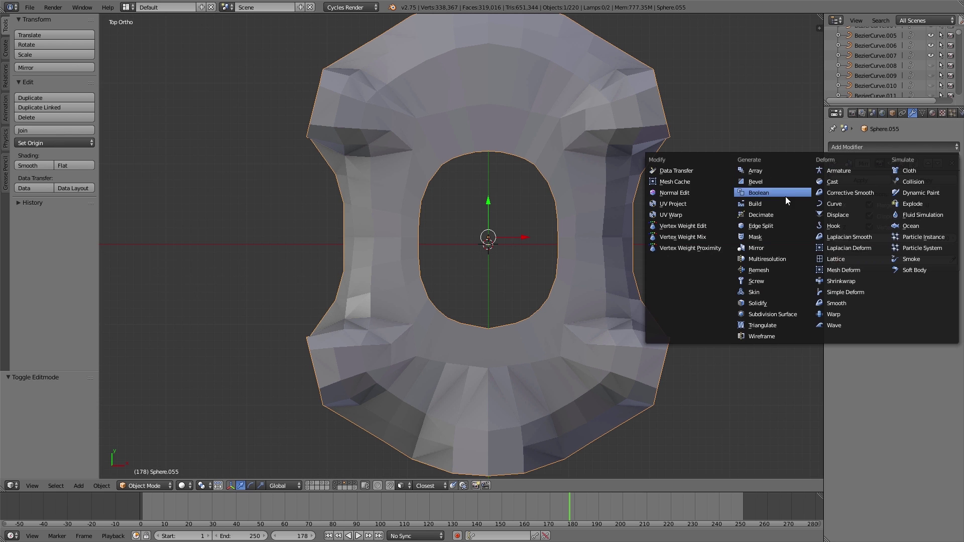
left_click(759, 313)
middle_click_drag(627, 354, 573, 298)
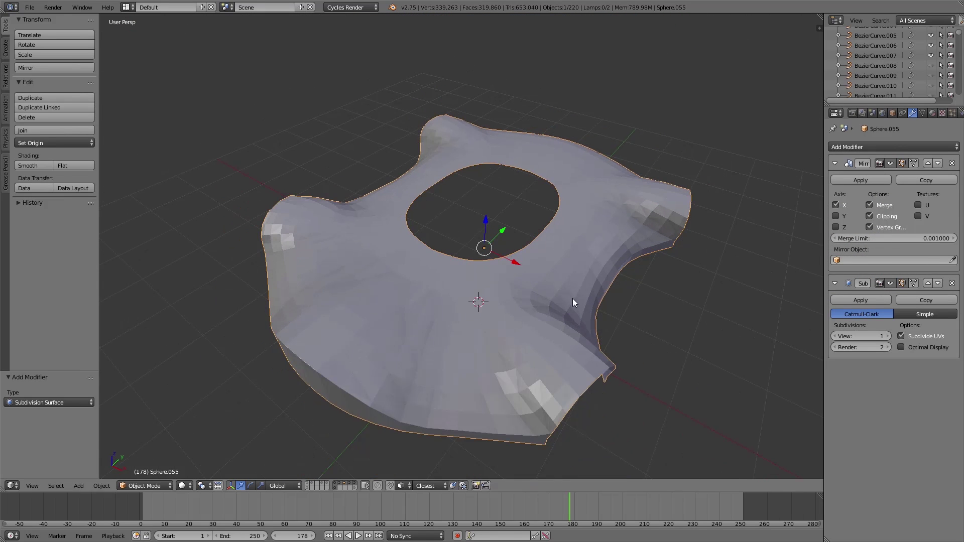
middle_click_drag(584, 340, 581, 312, "shift")
scroll(607, 318, "up", 1)
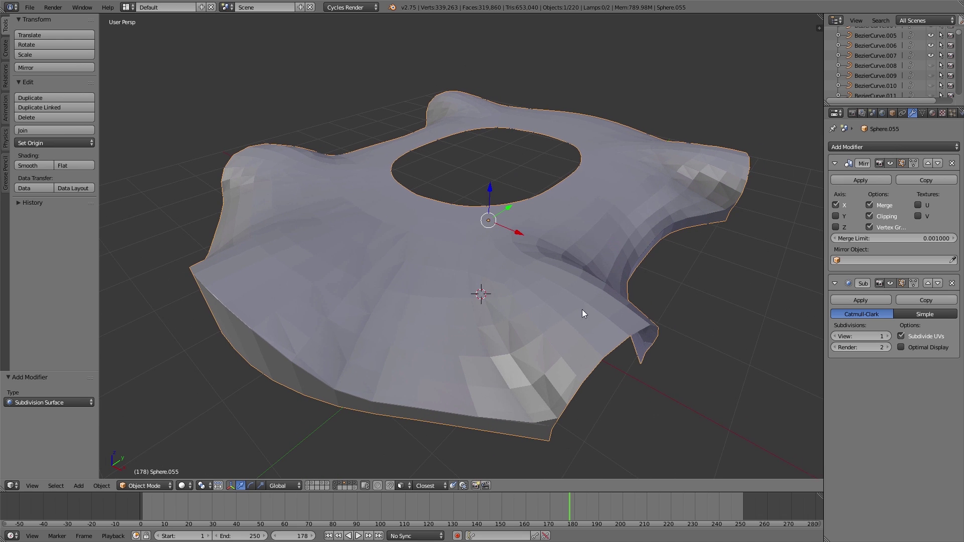
left_click(887, 336)
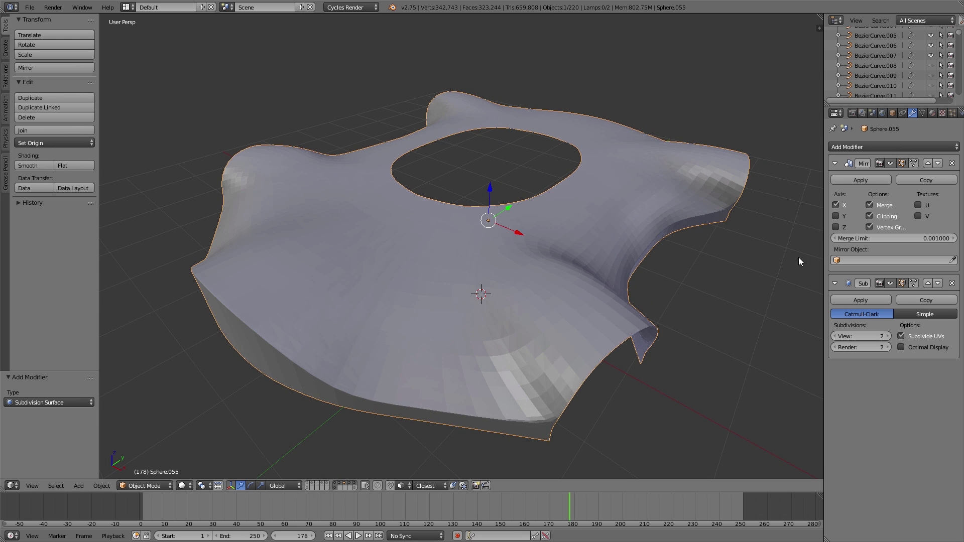
Step: Collapse the existing modifiers, and add a Solidify modifier to the hull with a thickness of 0.03
left_click_drag(834, 164, 834, 180)
left_click(843, 147)
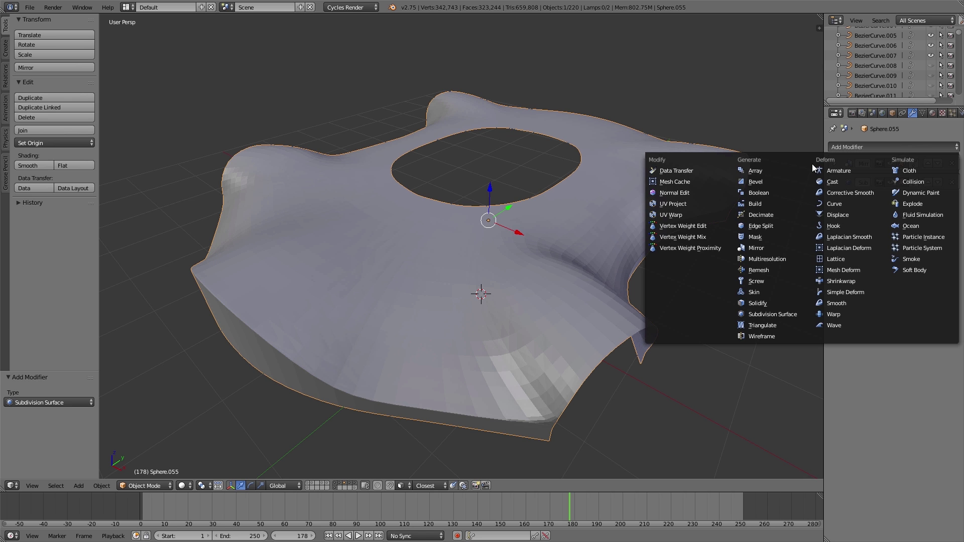
left_click(765, 305)
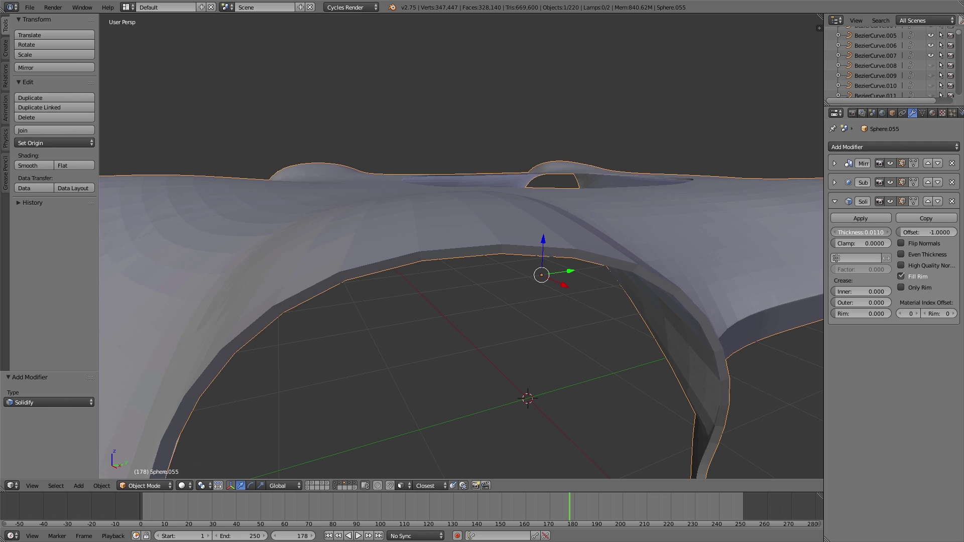
left_click_drag(860, 232, 875, 232)
scroll(482, 238, "down", 5)
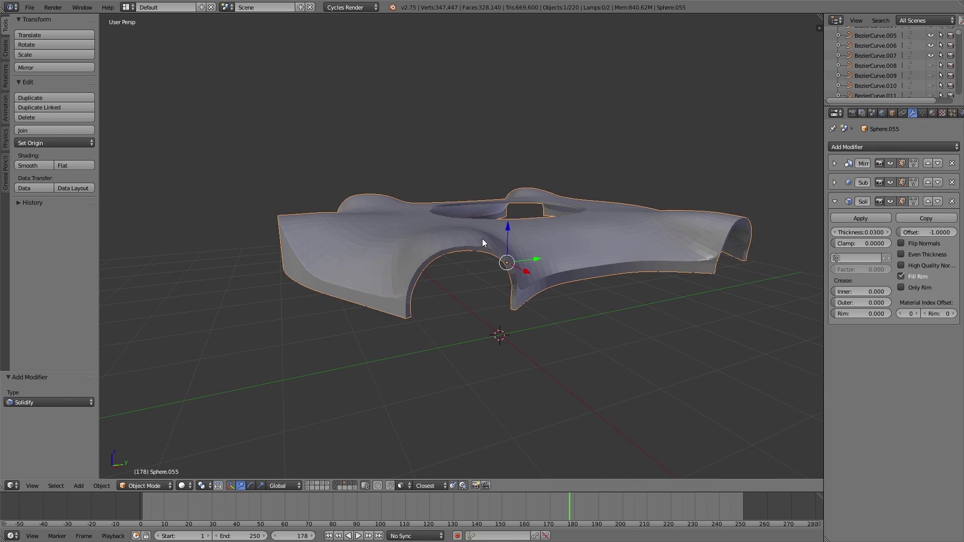
middle_click_drag(481, 236, 490, 245)
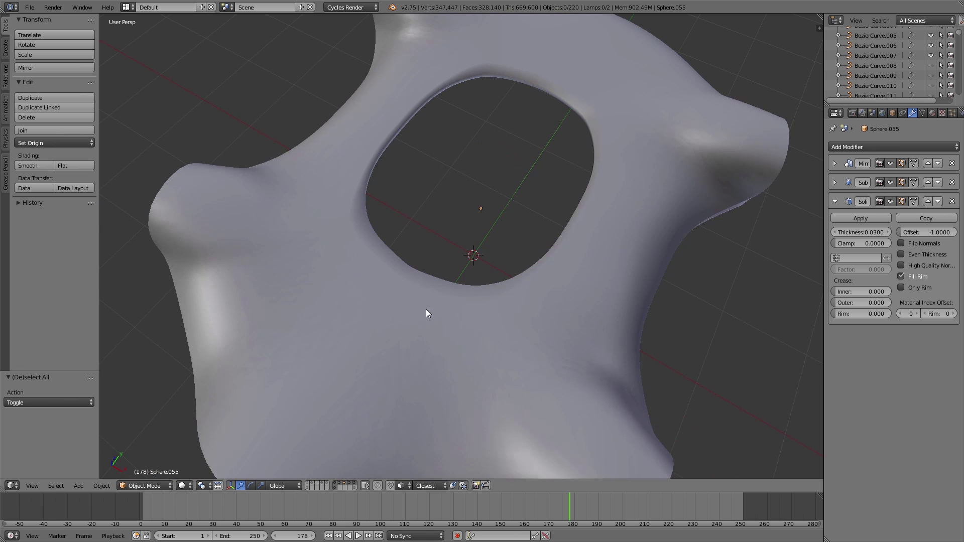
Step: Add an Edge Split modifier to the hull shell
left_click(848, 147)
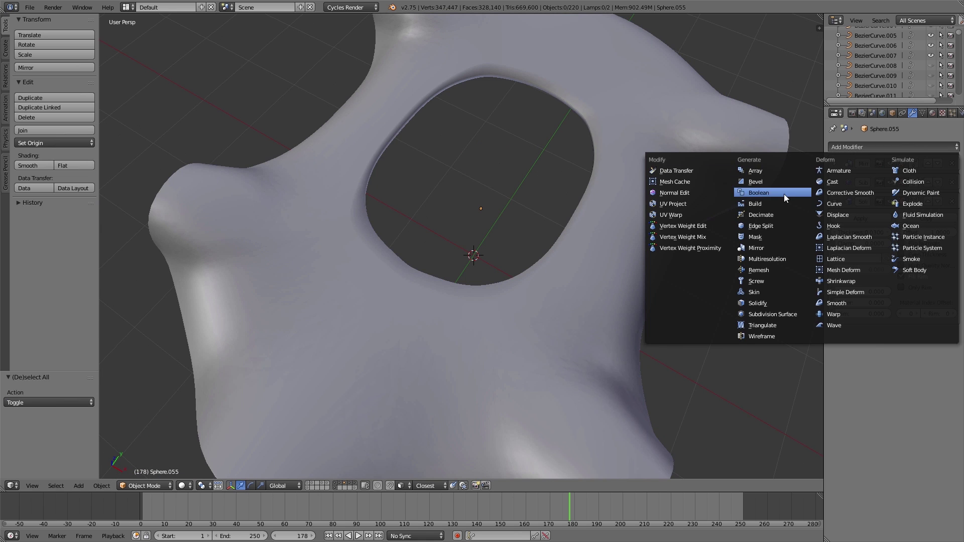
left_click(772, 224)
middle_click_drag(533, 231, 505, 211)
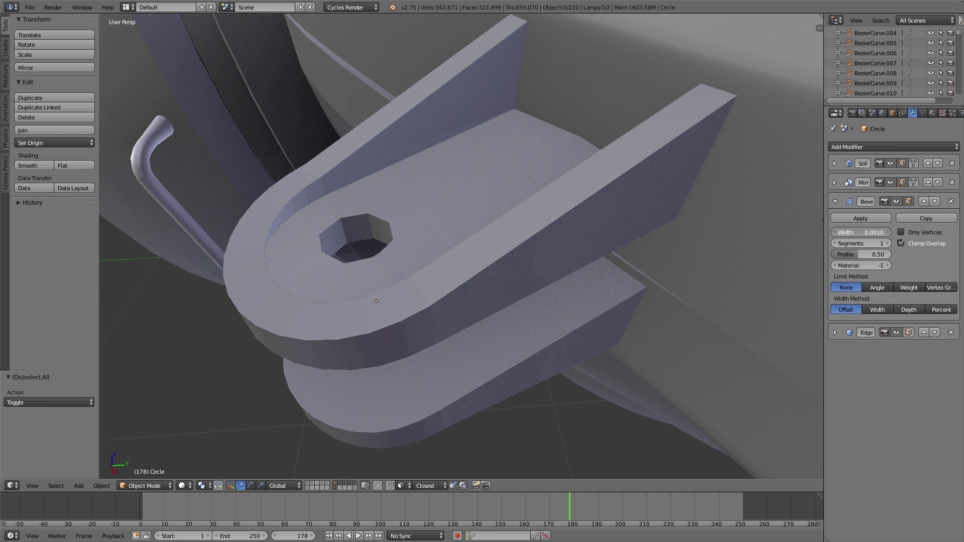
Step: Set the Bevel modifier's width on the hull's mounting bracket to 0.02
left_click_drag(861, 232, 870, 233)
scroll(450, 279, "down", 3)
scroll(432, 288, "down", 2)
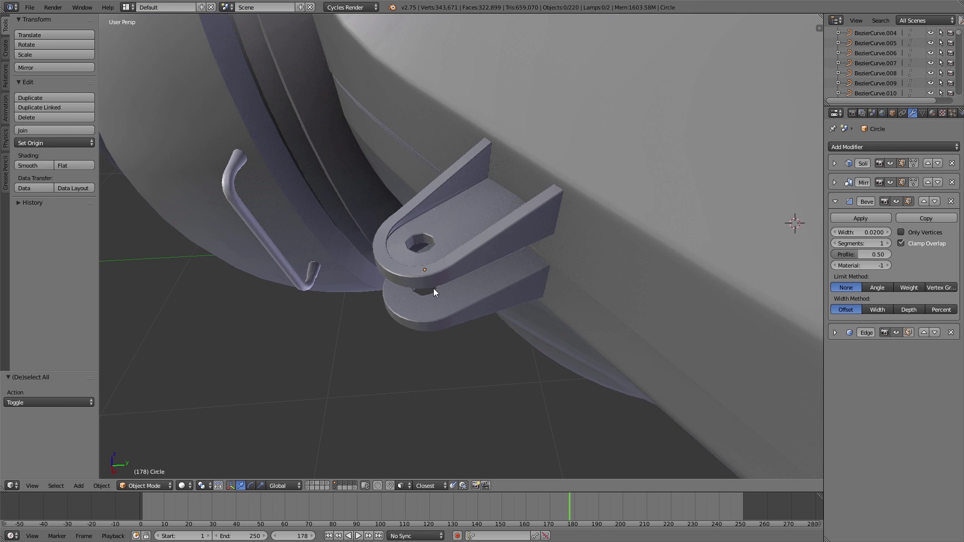
Step: Set the Bevel modifier's width on the hull's mounting bracket to 0.029
mouse_move(433, 288)
middle_mouse_down()
mouse_move(566, 276)
mouse_move(441, 279)
middle_mouse_up()
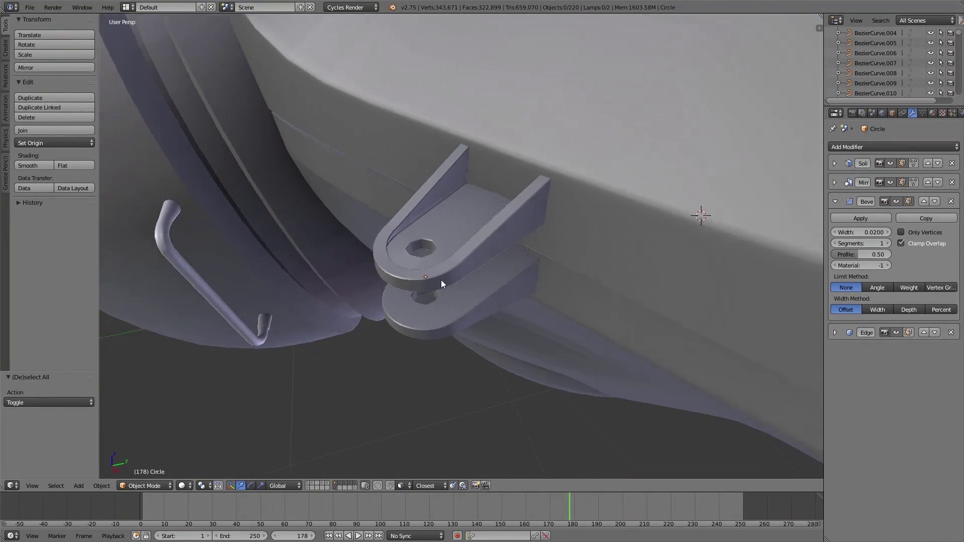
scroll(442, 279, "up", 4)
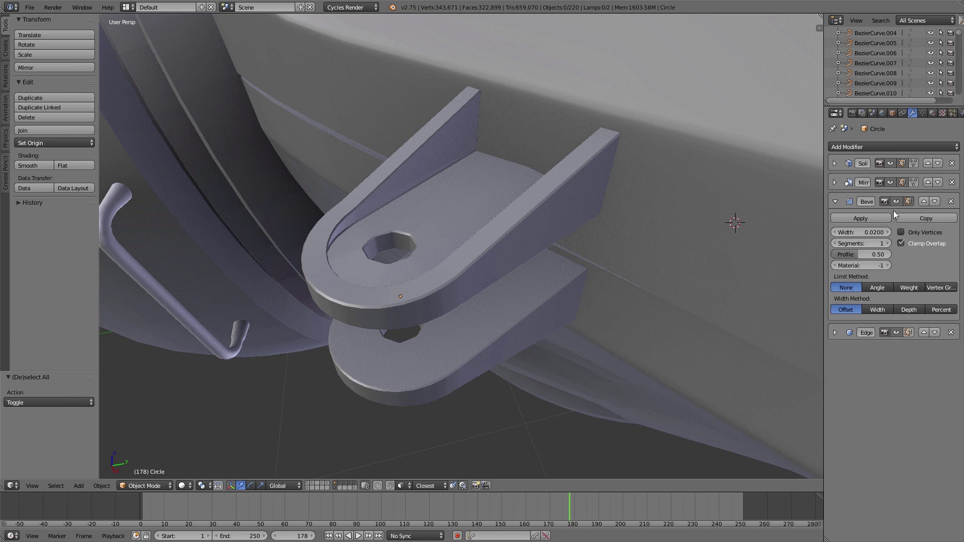
left_click_drag(872, 233, 850, 232)
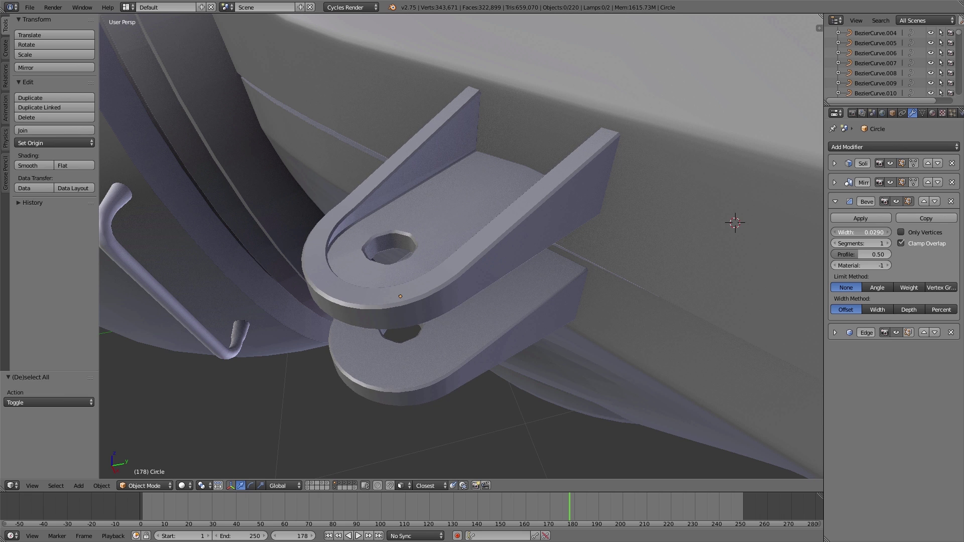
middle_click_drag(459, 237, 441, 228)
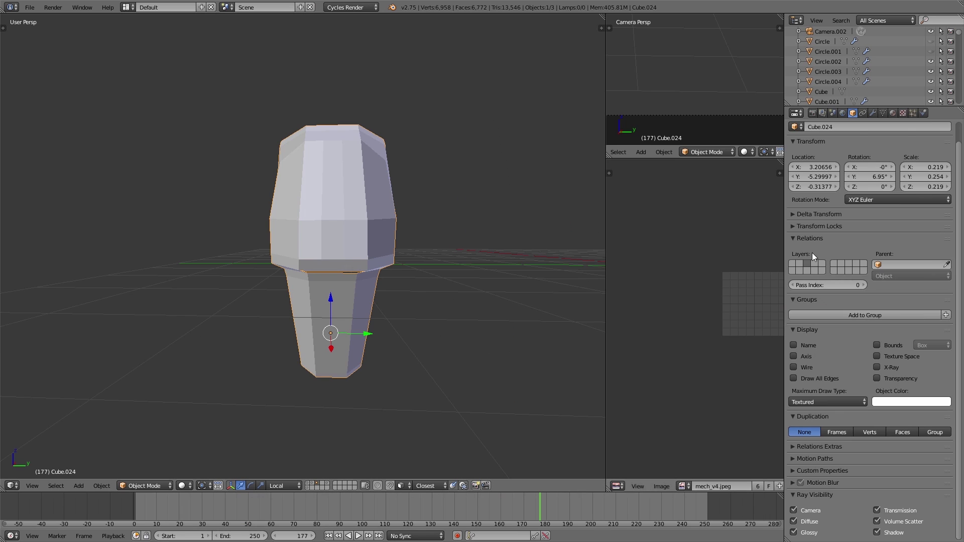
Step: Add a Subdivision Surface modifier to the leg armour shell, and cut two supporting edge loops along the sides of the upper front plate
left_click(876, 118)
left_click(828, 145)
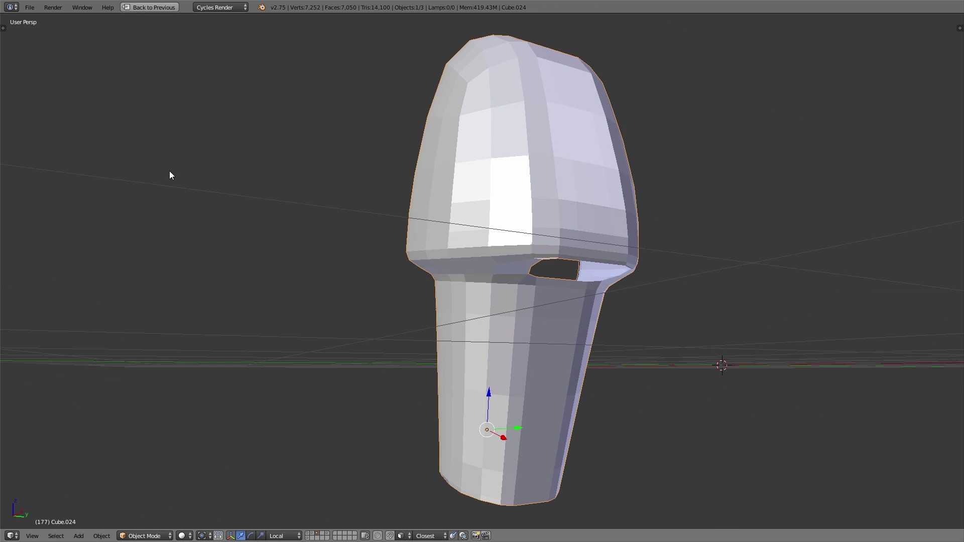
key("t")
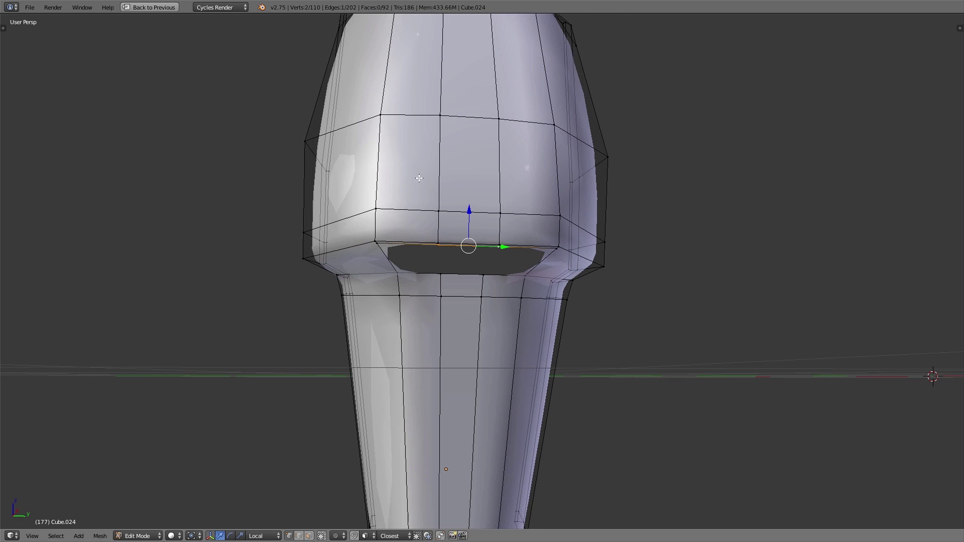
key("ctrl+r")
left_click(412, 138)
left_click(385, 140)
key("ctrl+r")
left_click(518, 194)
left_click(537, 201)
middle_click_drag(536, 203, 534, 190)
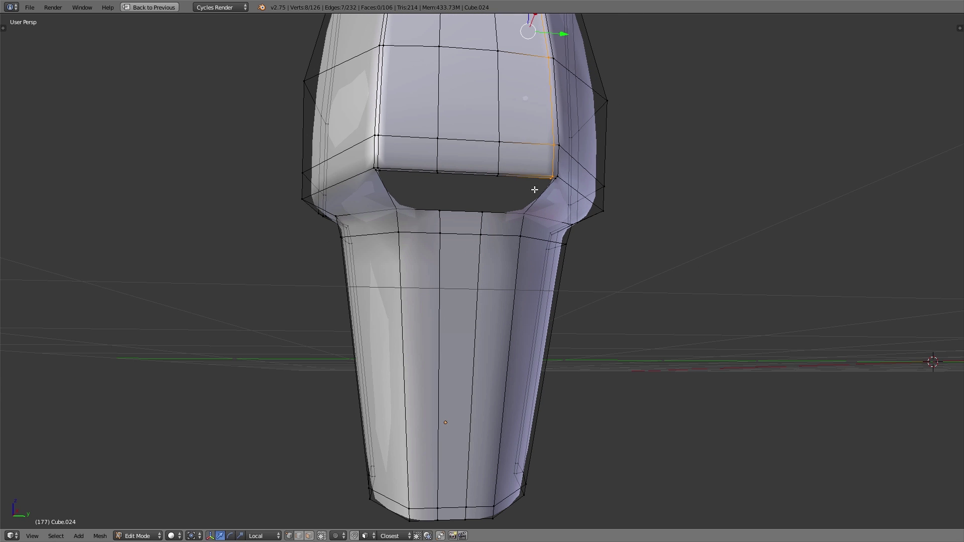
Step: Cut two supporting edge loops along the side edges of the shell's lower front plate
key("ctrl+r")
left_click(409, 226)
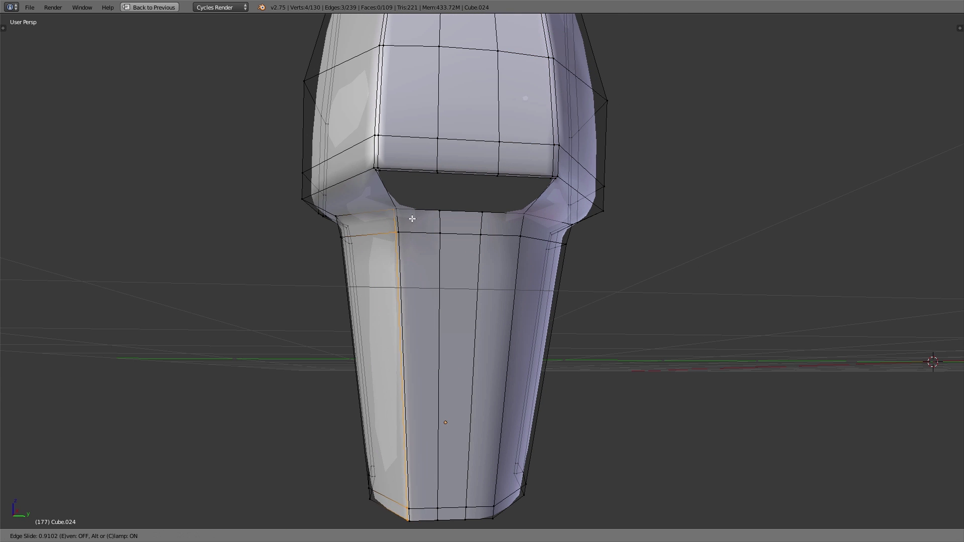
left_click(411, 219)
key("ctrl+r")
left_click(538, 224)
left_click(507, 214)
Step: Cut an edge loop around the upper armour next to its rim, and shrink it inward to form a groove
scroll(506, 213, "down", 1)
middle_click_drag(506, 213, 535, 205)
scroll(535, 205, "up", 3)
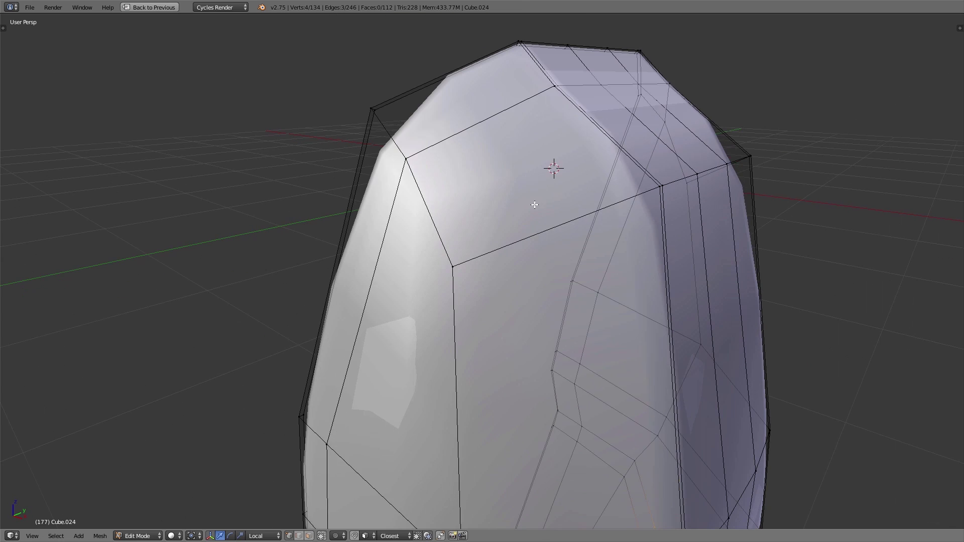
key("ctrl+r")
left_click(565, 92)
left_click(557, 82)
key("alt+s")
left_click(757, 164)
key("ctrl+r")
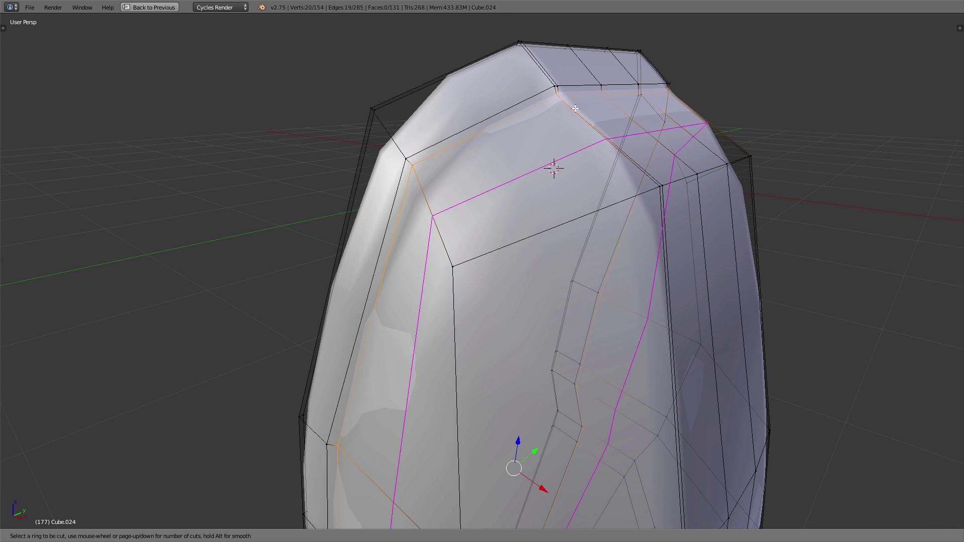
key("Escape")
scroll(575, 108, "down", 4)
key("Tab")
scroll(577, 330, "down", 2)
key("ctrl+Up")
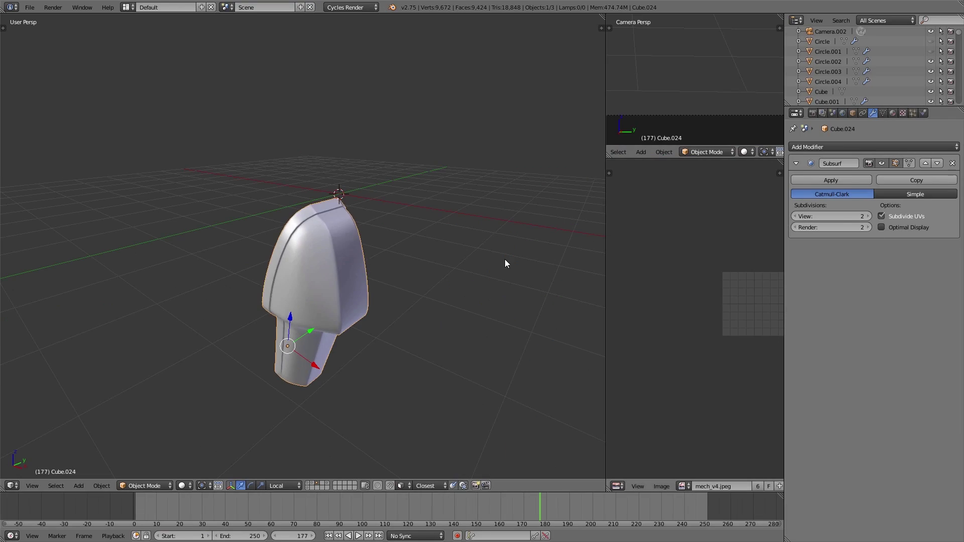
Step: Cut supporting edge loops just below and above the shell's front opening, and leave the isolated view of the shell
key("ctrl+Up")
middle_click_drag(504, 264, 477, 301)
scroll(478, 301, "up", 3)
key("Tab")
key("ctrl+r")
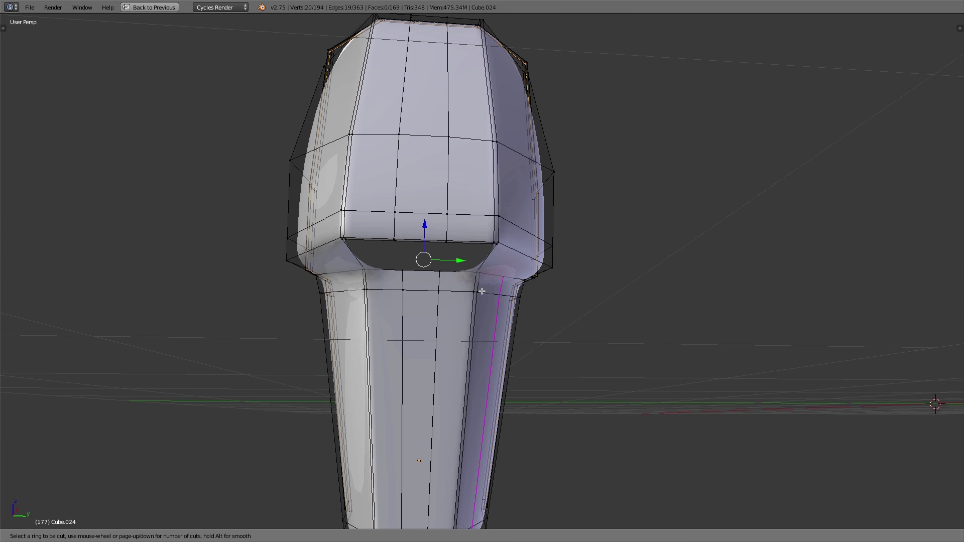
left_click(482, 285)
left_click(482, 279)
key("ctrl+r")
left_click(396, 227)
left_click(397, 234)
key("Tab")
scroll(477, 298, "down", 3)
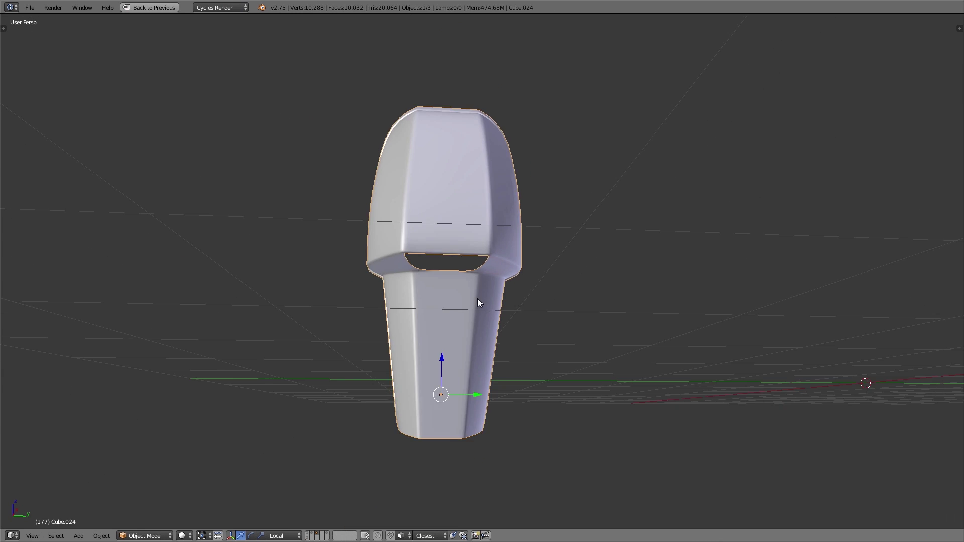
key("KP_Divide")
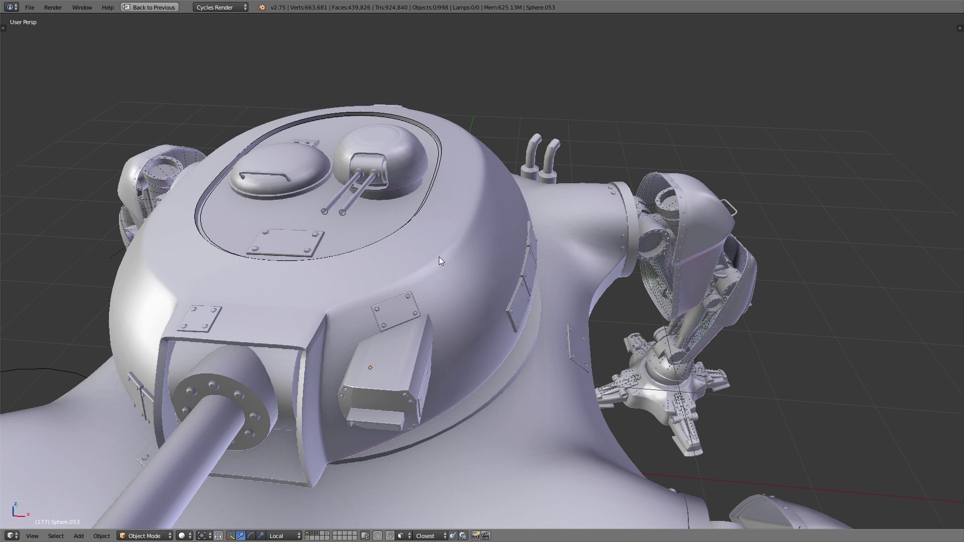
Step: Scale the walker's front dome and its viewport slit up to about 1.6 times
key("shift+f")
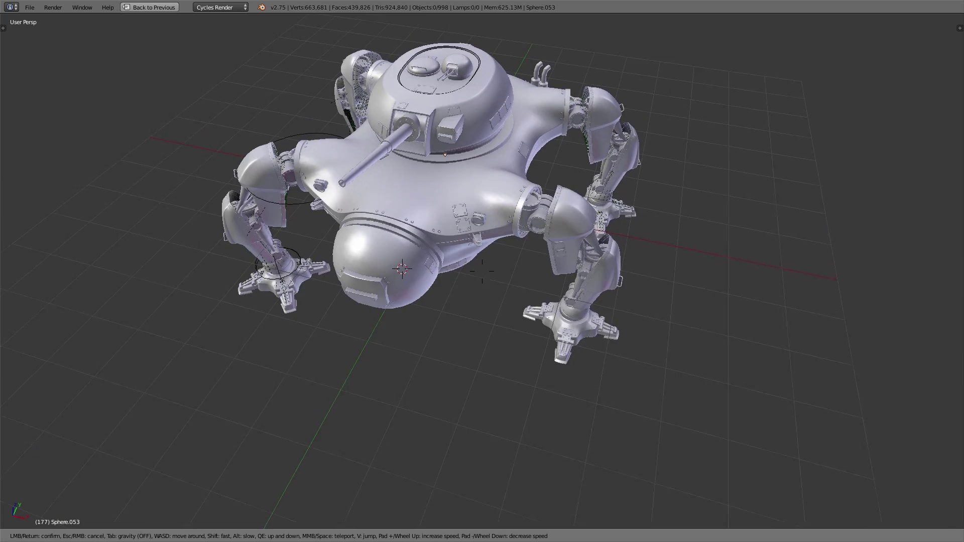
key("w")
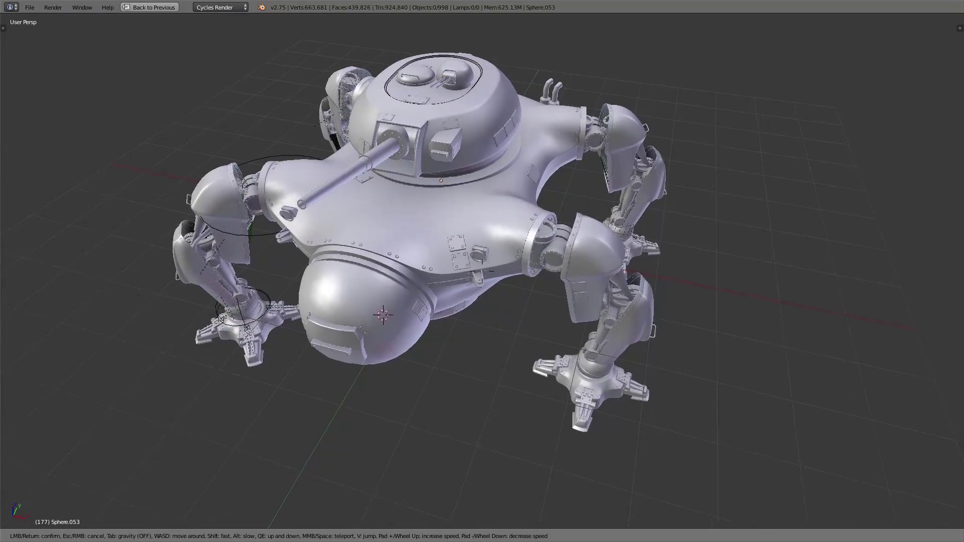
key("w")
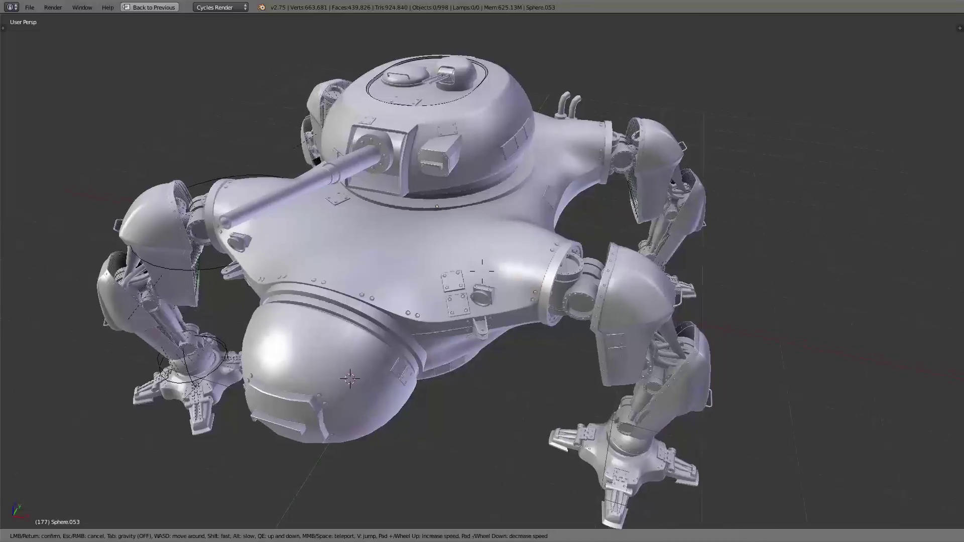
key("w")
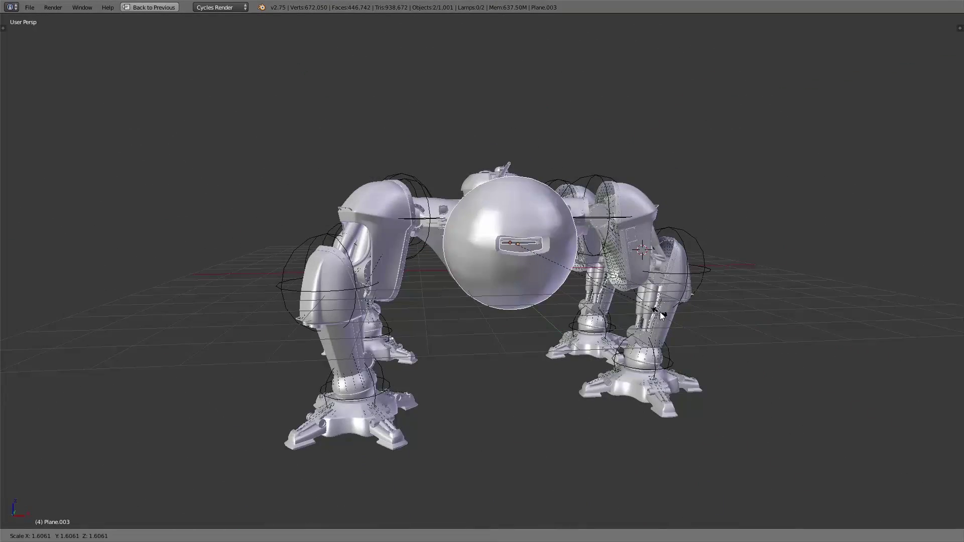
key("s")
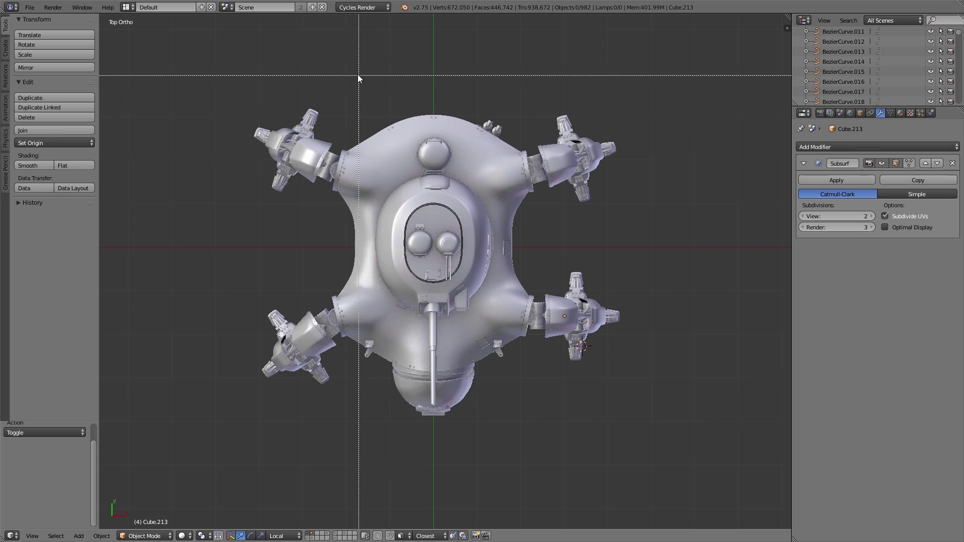
Step: Select the hull, turret and shoulder-collar parts from the top view, and hide them to leave the legs
key("a")
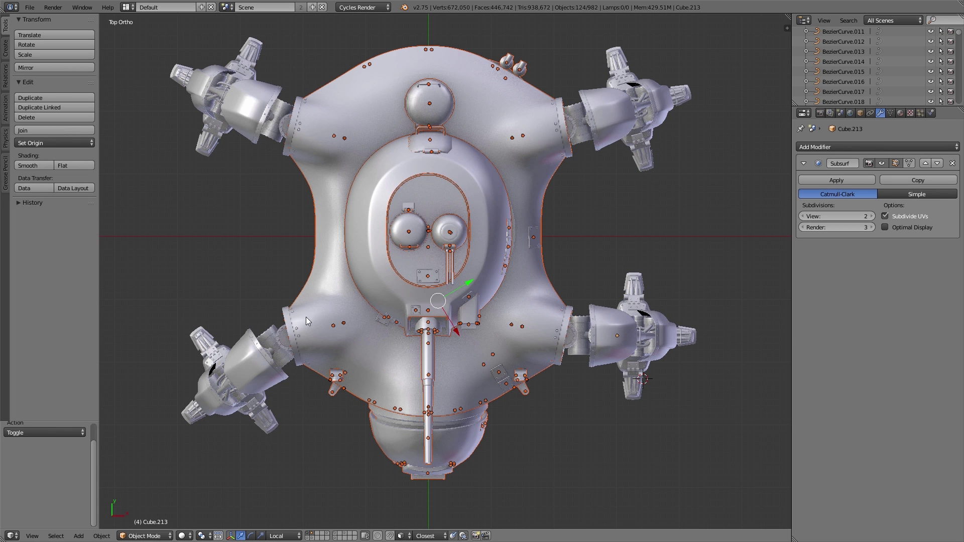
key("b")
left_click_drag(279, 300, 305, 318)
scroll(317, 135, "up", 1)
left_click(315, 99)
left_click(297, 163)
left_click(559, 163)
left_click(555, 102)
left_click(558, 304)
key("h")
middle_click_drag(324, 377, 351, 362, "shift")
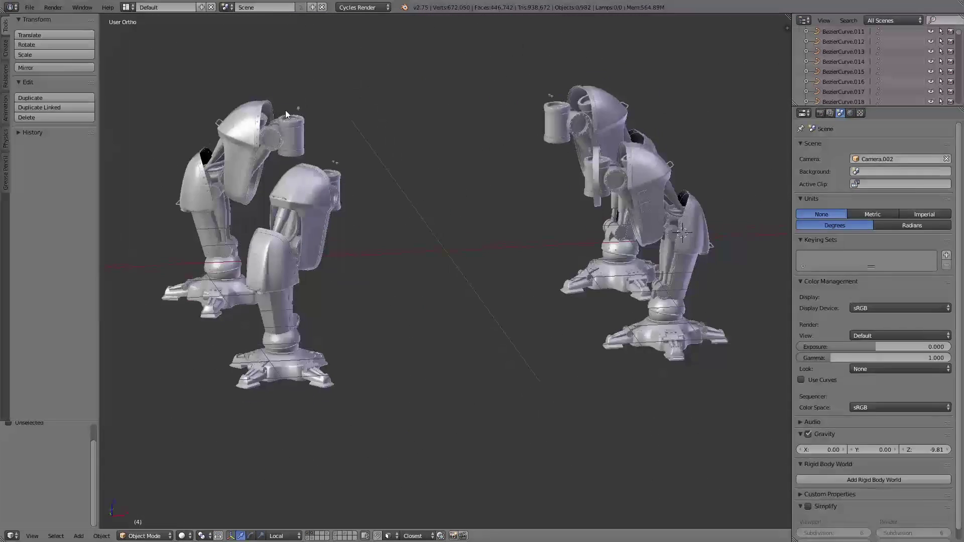
Step: Box-select the leftover rivets floating above the shoulder joints in front view, and hide them
right_click(288, 115)
key("KP_1")
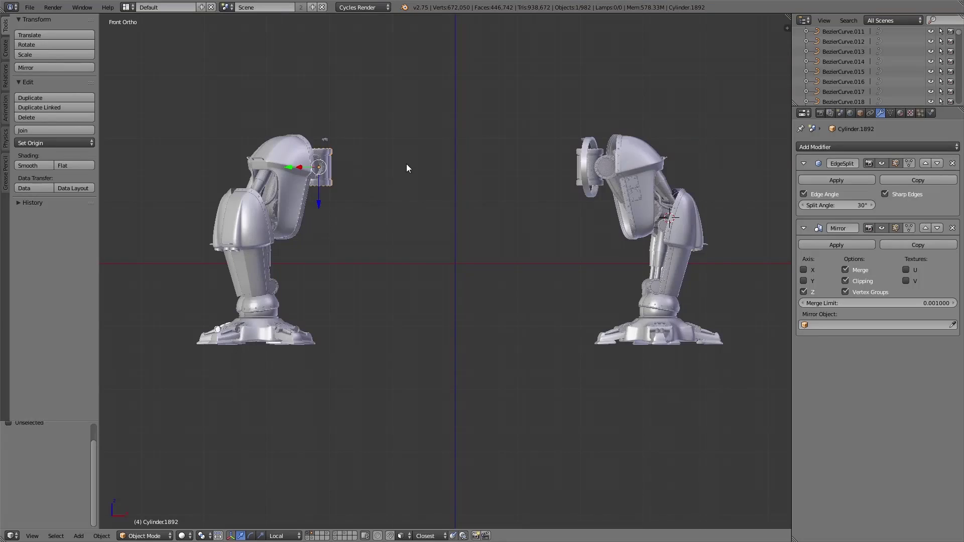
key("a")
key("b")
left_click_drag(314, 125, 338, 145)
key("b")
left_click_drag(579, 131, 592, 142)
key("h")
middle_click_drag(502, 159, 453, 230)
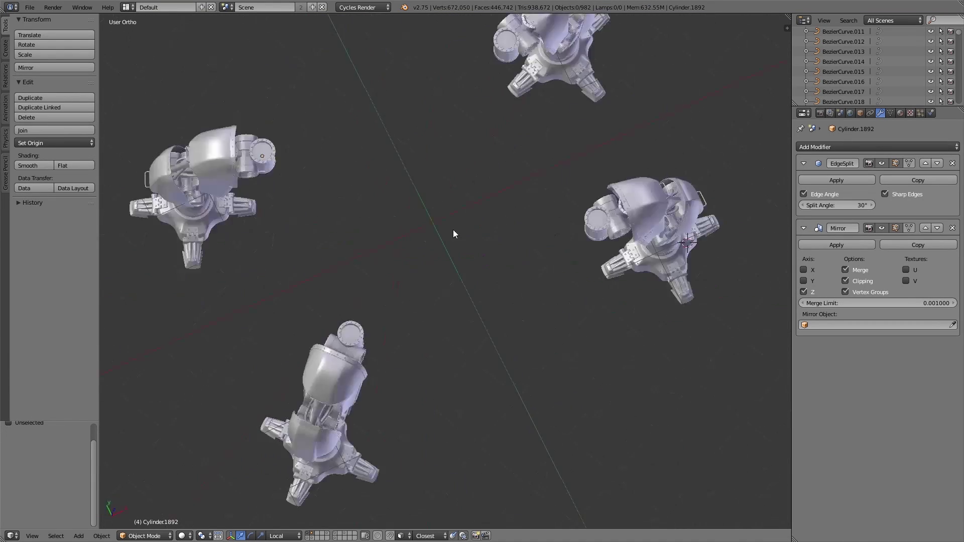
Step: Delete both legs on the negative X side of the walker
key("KP_1")
key("KP_7")
scroll(455, 214, "down", 2)
key("b")
left_click_drag(227, 83, 393, 403)
key("x")
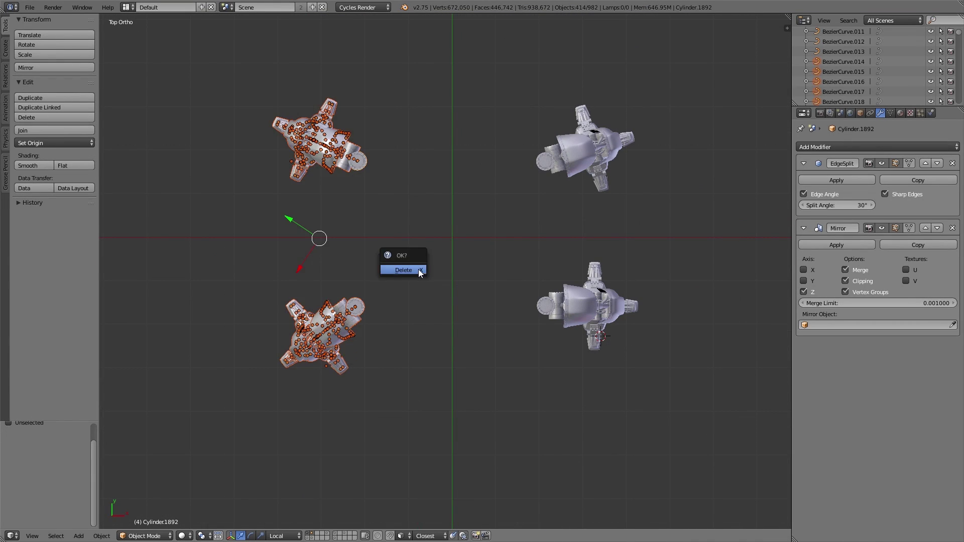
left_click(418, 270)
Step: Delete the rear leg on the positive X side, keeping only the front one
key("b")
left_click_drag(514, 85, 673, 196)
left_click(674, 203)
key("x")
left_click(667, 217)
middle_click_drag(668, 217, 474, 207)
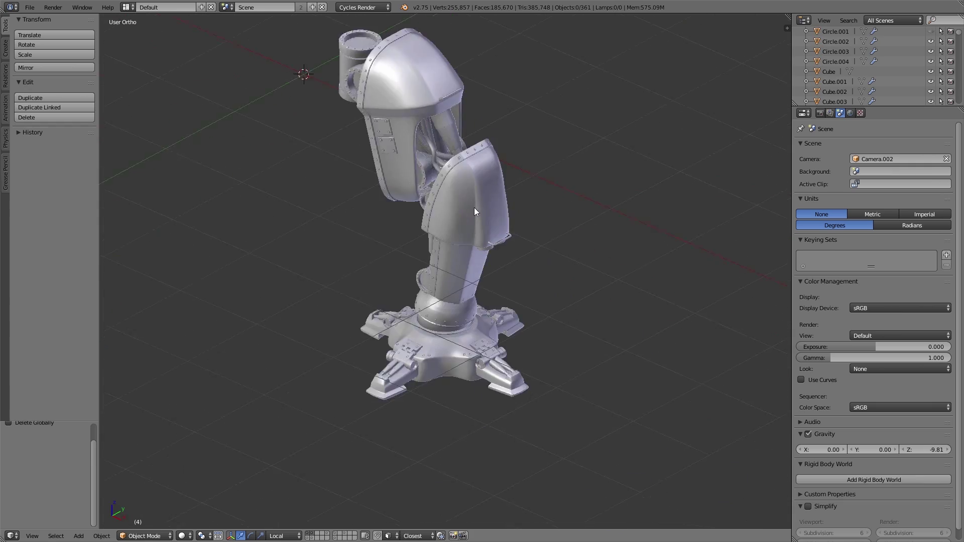
scroll(481, 208, "up", 2)
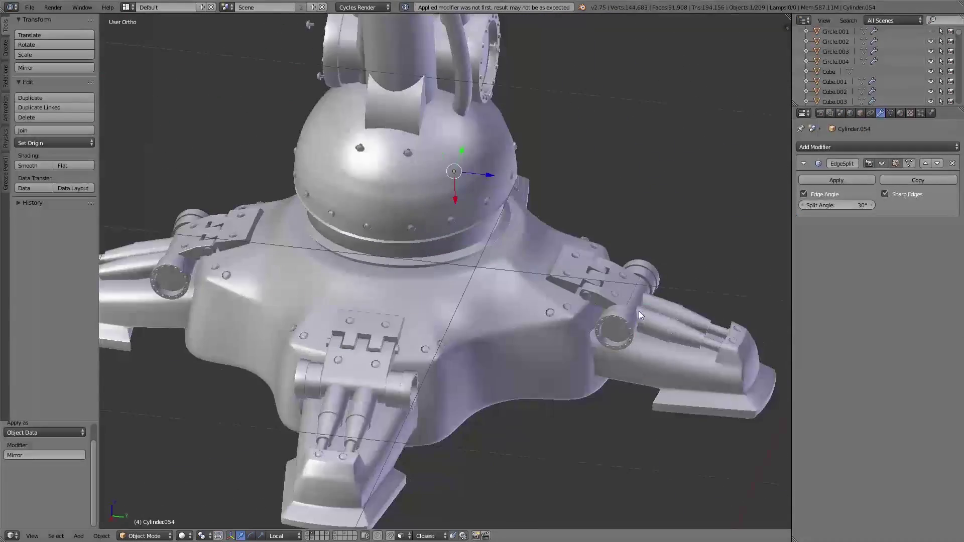
Step: Apply the Mirror modifiers of the ankle pivot cylinder and the thick upper leg strut
middle_click_drag(639, 311, 426, 301)
scroll(427, 281, "down", 4)
right_click(442, 128)
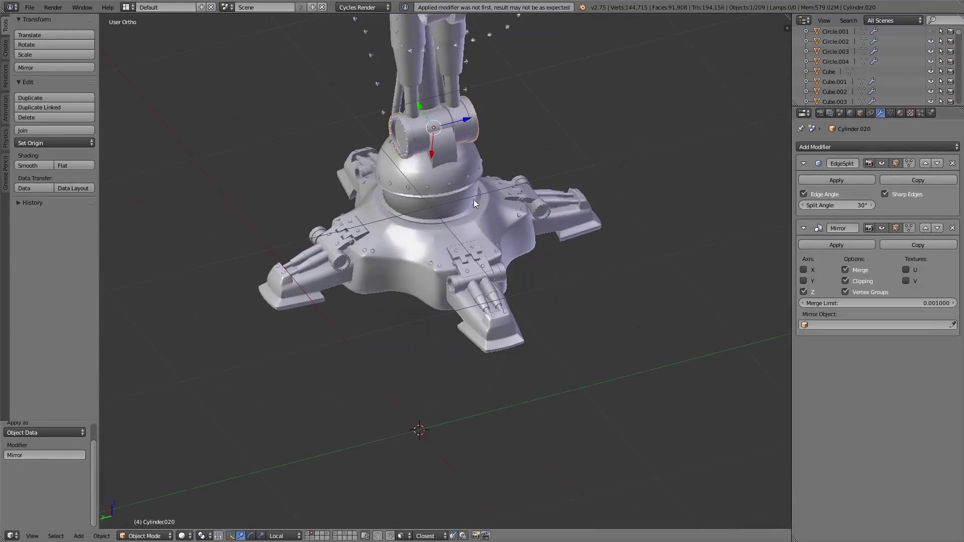
left_click(836, 244)
middle_click_drag(452, 126, 514, 283, "shift")
right_click(533, 140)
left_click(836, 244)
Step: Apply the Mirror modifier of the large knee joint cylinder
right_click(472, 85)
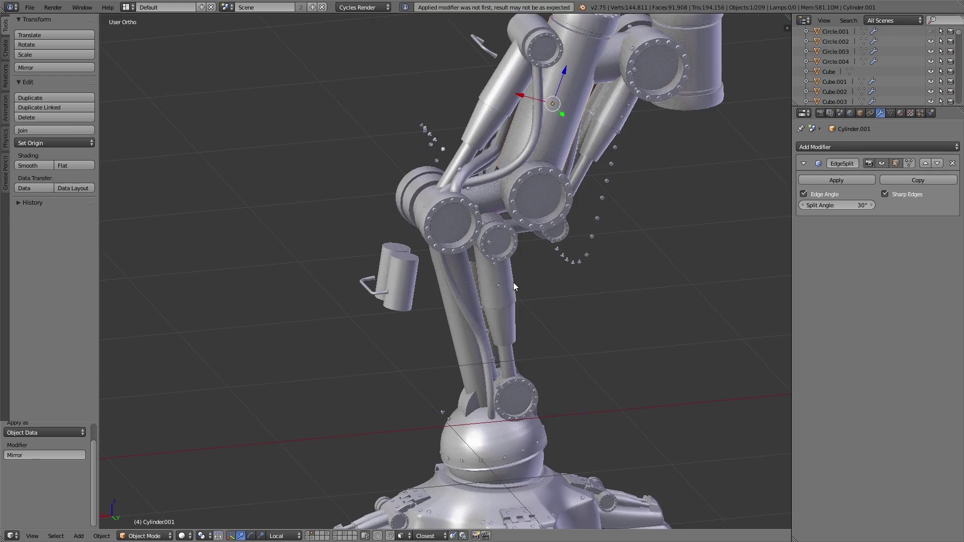
right_click(437, 208)
left_click(836, 245)
right_click(434, 211)
middle_click_drag(435, 216, 586, 402)
scroll(583, 260, "up", 4)
Step: Apply the Mirror modifier of the upper leg's piston barrel, and join the barrel with its rod
right_click(511, 132)
right_click(454, 216)
middle_click_drag(511, 133, 447, 271)
left_click(829, 246)
right_click(534, 297, "shift")
middle_click_drag(535, 296, 512, 281)
scroll(512, 281, "down", 1)
left_click(52, 130)
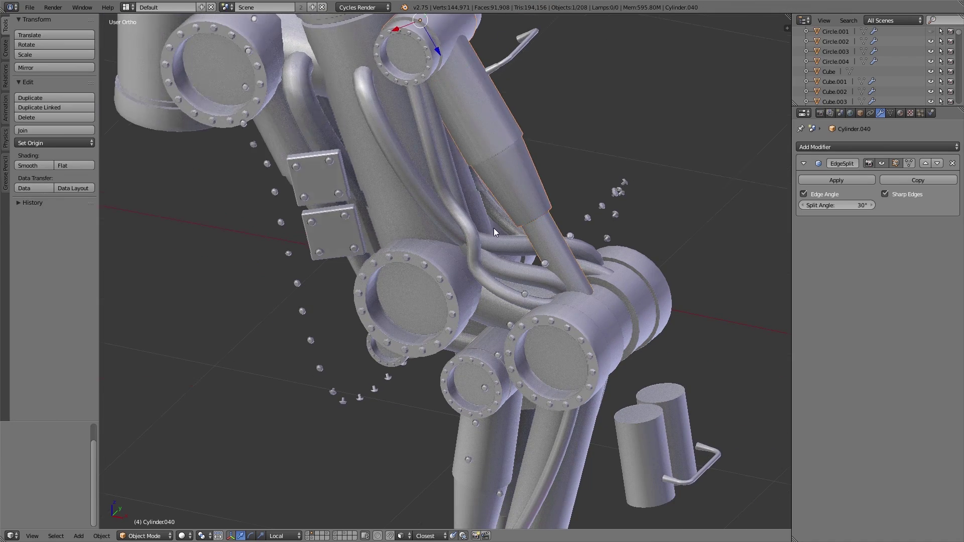
Step: Join the barrel and rod of each of the two lower leg pistons
middle_click_drag(487, 402, 489, 115, "shift")
right_click(452, 216)
right_click(438, 301, "shift")
left_click(52, 130)
middle_click_drag(241, 209, 337, 215)
right_click(338, 216)
right_click(316, 318, "shift")
left_click(38, 131)
Step: Join the two lower leg pistons together with the ankle pivot and upper pivot cylinders into one object
right_click(397, 253)
scroll(396, 254, "down", 4)
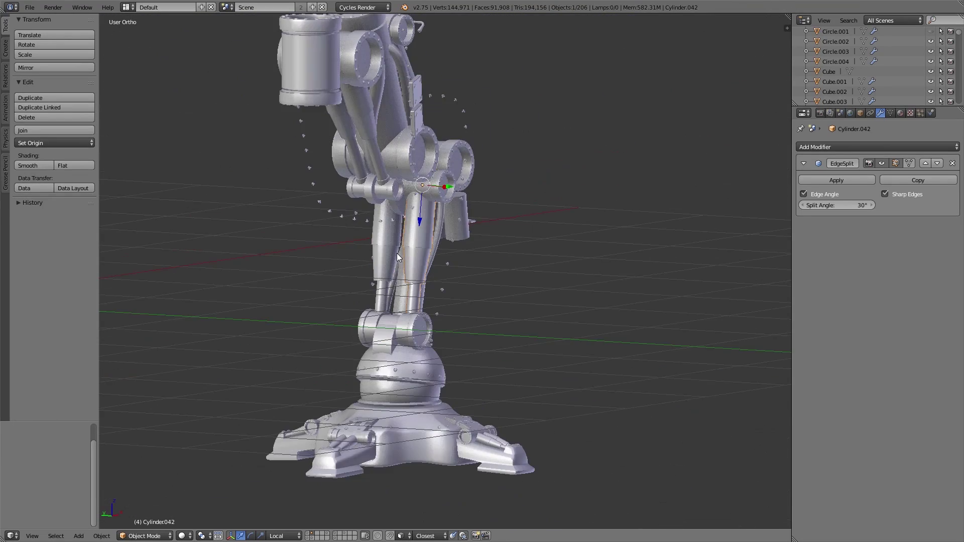
right_click(387, 251, "shift")
left_click(35, 131)
middle_click_drag(405, 335, 456, 231, "shift")
right_click(458, 232)
middle_click_drag(456, 231, 484, 239, "shift")
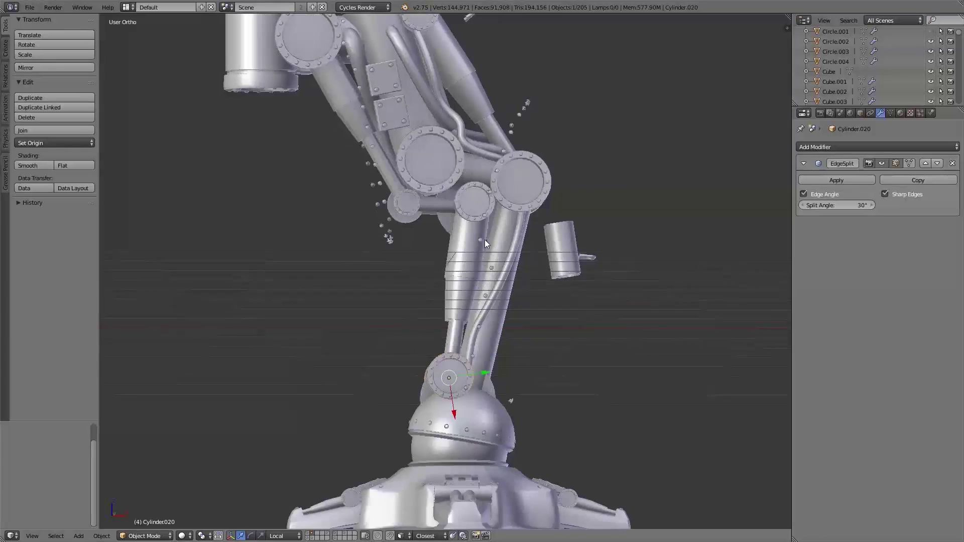
right_click(475, 204, "shift")
right_click(464, 256, "shift")
left_click(39, 134)
Step: Join the lower piston and ankle pivot assembly with the knee joint cylinder
middle_click_drag(482, 281, 501, 255)
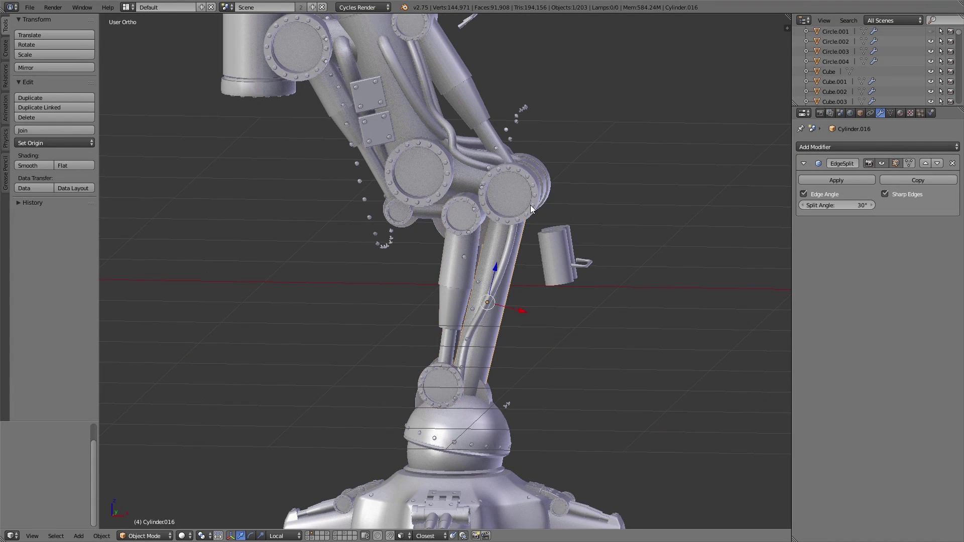
middle_click_drag(501, 311, 454, 334)
middle_click_drag(489, 422, 497, 289, "shift")
right_click(497, 289)
right_click(464, 206, "shift")
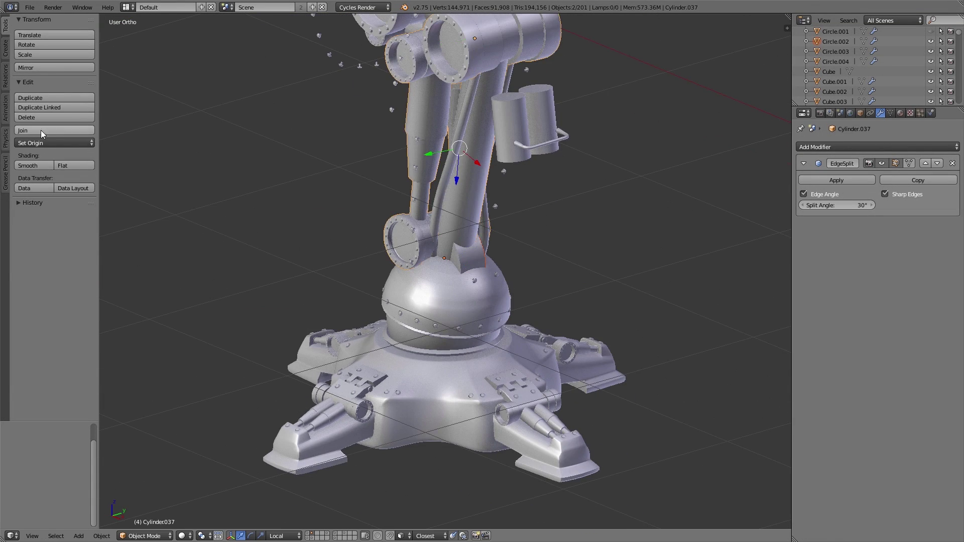
left_click(40, 132)
Step: Join the two canisters behind the shin and their handle to the lower leg assembly
middle_click_drag(520, 132, 505, 134)
right_click(491, 221)
right_click(516, 223, "shift")
middle_click_drag(516, 221, 550, 233)
right_click(498, 221, "shift")
left_click(40, 132)
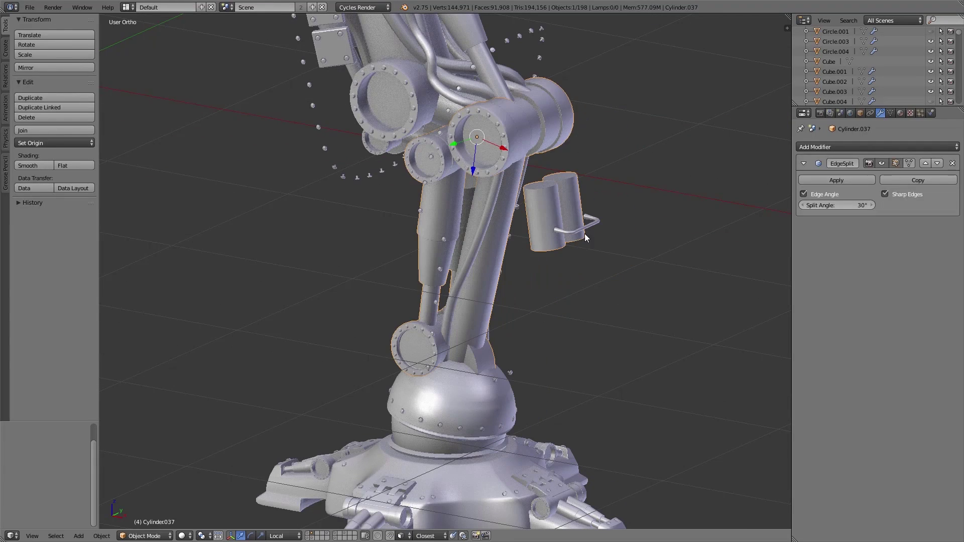
right_click(585, 232)
right_click(548, 221, "shift")
left_click(39, 132)
middle_click_drag(502, 362, 467, 210)
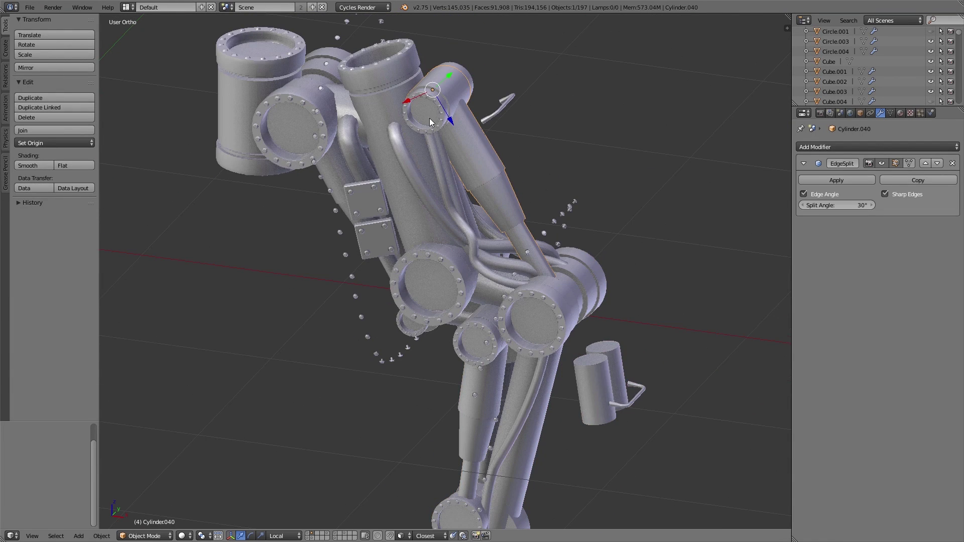
Step: Parent the shin armour to the lower leg assembly
right_click(552, 253)
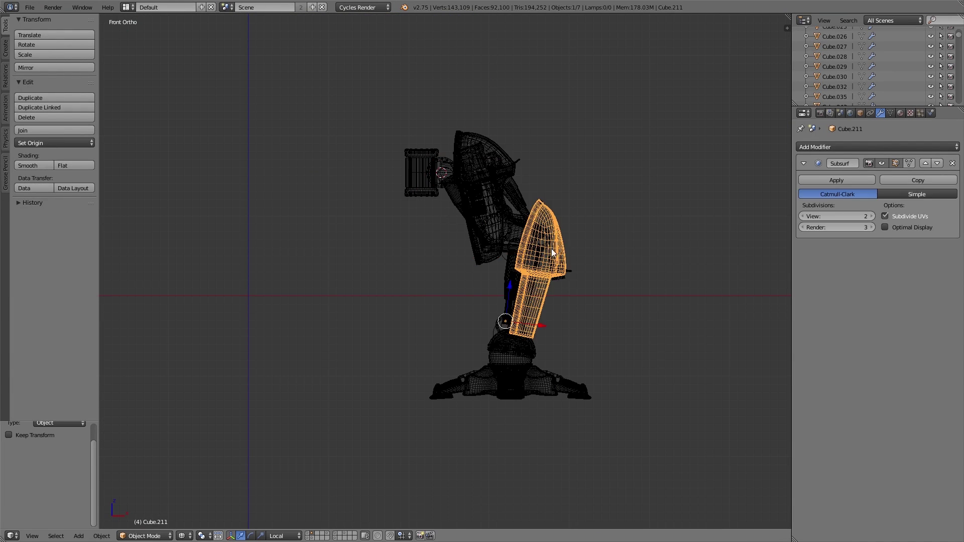
right_click(511, 293, "shift")
key("ctrl+p")
left_click(511, 294)
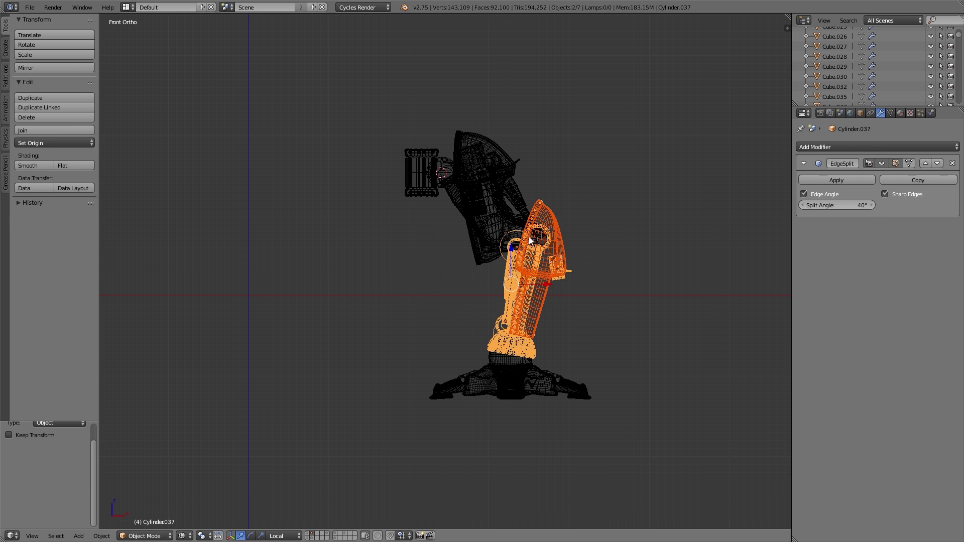
Step: Display the leg in solid shading and rotate the upper leg assembly about the hip by about -39.6°
right_click(498, 221)
key("r")
right_click(601, 166)
right_click(517, 194)
key("r")
right_click(577, 215)
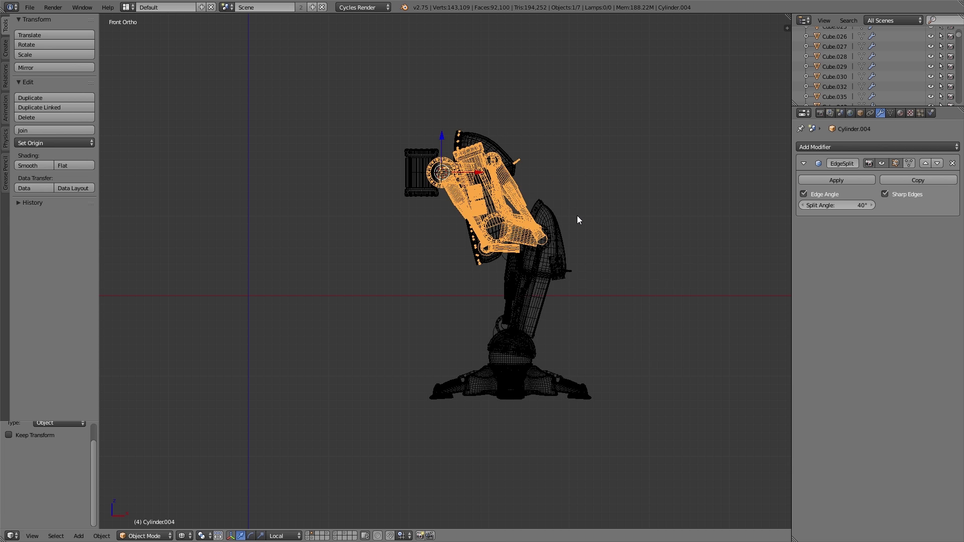
key("z")
key("r")
left_click(535, 135)
Step: Rotate the lower leg about the knee by about 29.7° and the foot about the ankle by about -27.8°
right_click(566, 222)
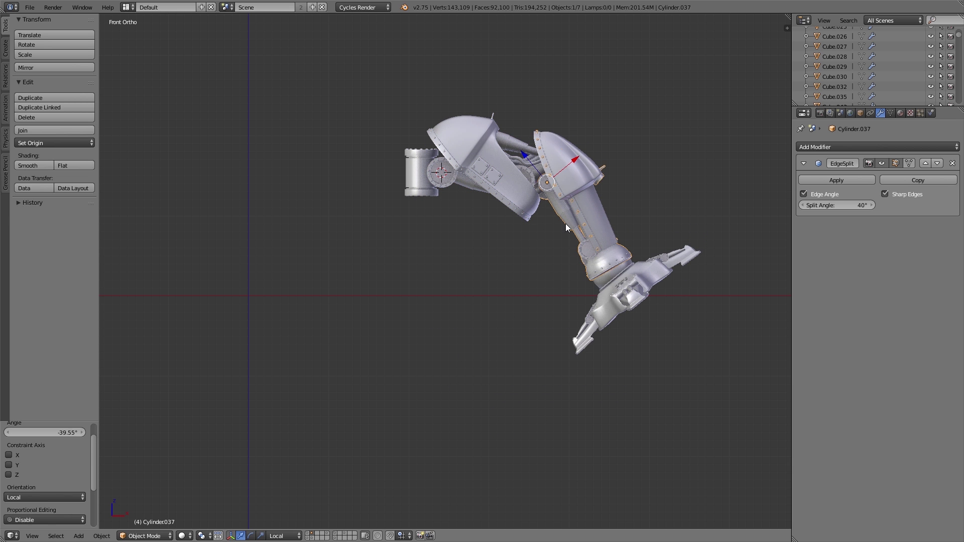
key("r")
left_click(620, 298)
right_click(612, 311)
key("r")
right_click(531, 336)
right_click(570, 321)
key("r")
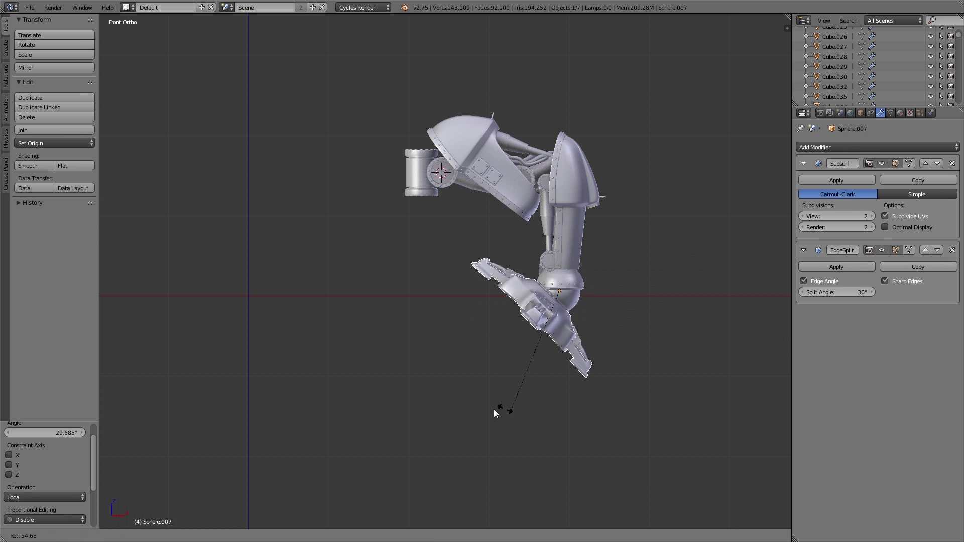
left_click(626, 348)
Step: Rotate the hip cylinder about the Z axis to swing the whole leg sideways
right_click(415, 177)
key("r")
key("z")
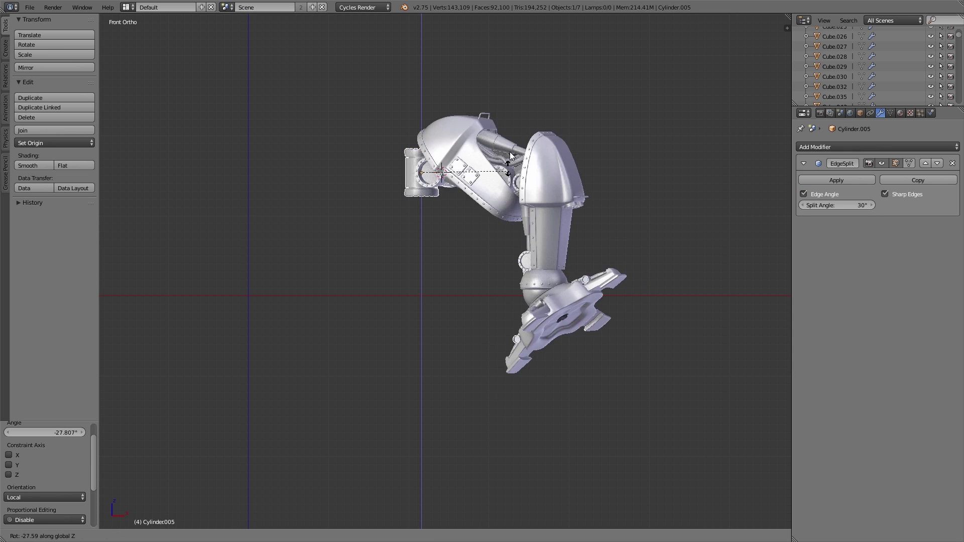
left_click(575, 322)
Step: Undo the test rotations of the hip, foot, lower leg and upper leg
key("ctrl+z")
key("ctrl+z")
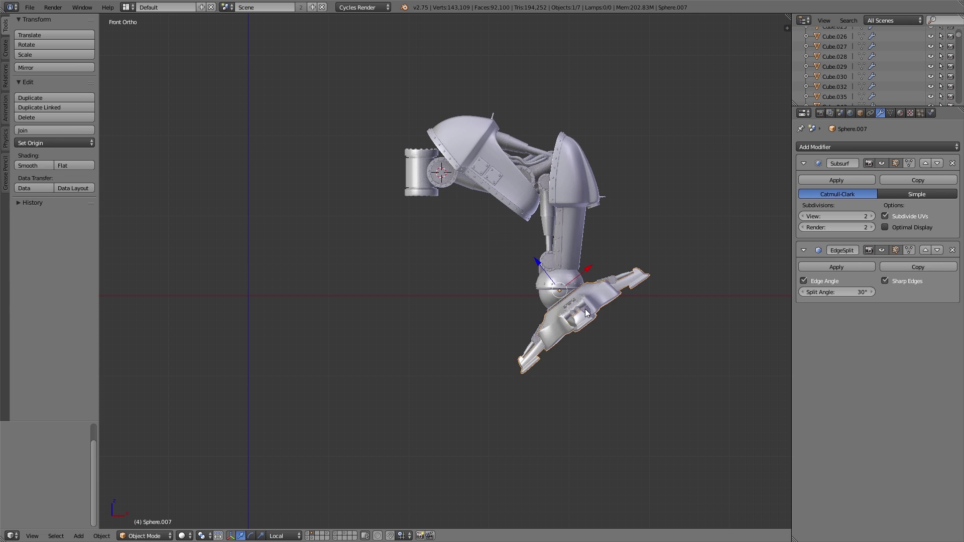
key("ctrl+z")
key("ctrl+z")
key("ctrl+z")
key("ctrl+z")
key("ctrl+z")
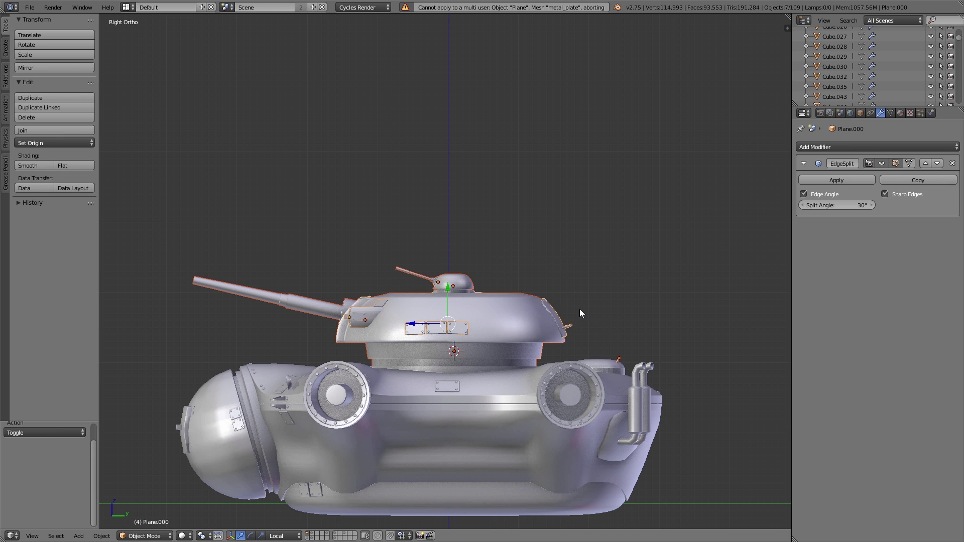
Step: Apply the rotation and scale of the selected turret parts and try rotating the turret
key("ctrl+a")
left_click(580, 309)
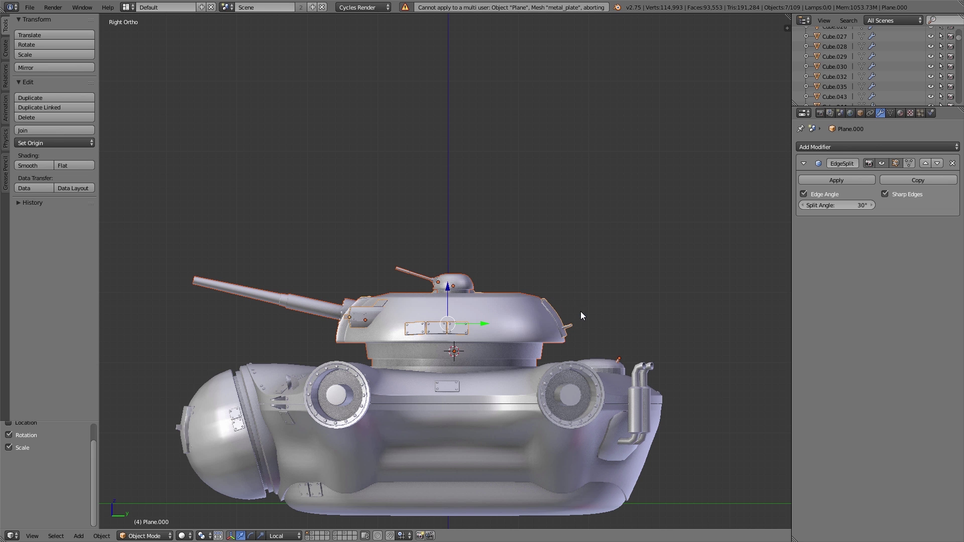
right_click(509, 326)
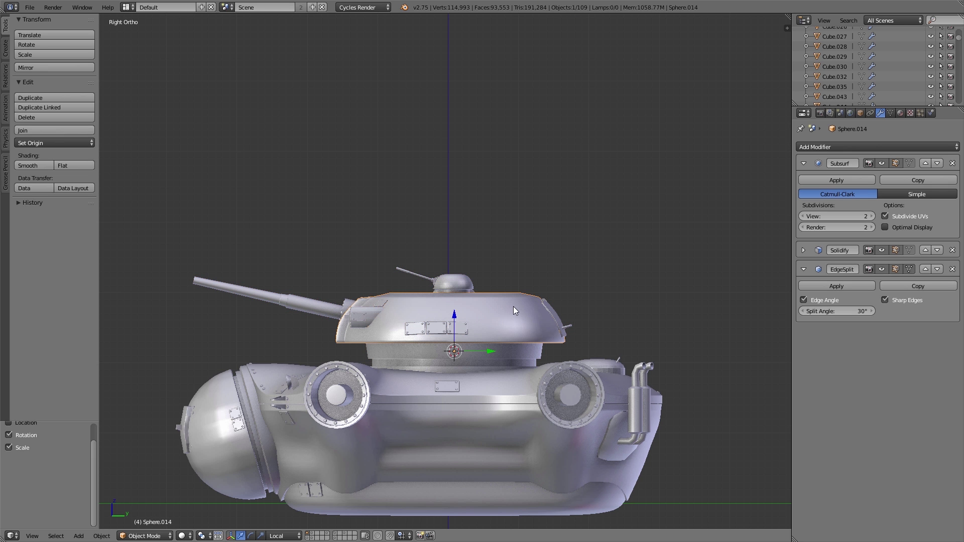
key("r")
right_click(476, 346)
Step: Try rotating the main cannon and the small twin guns about the X axis
right_click(337, 308)
middle_click_drag(524, 315, 575, 312)
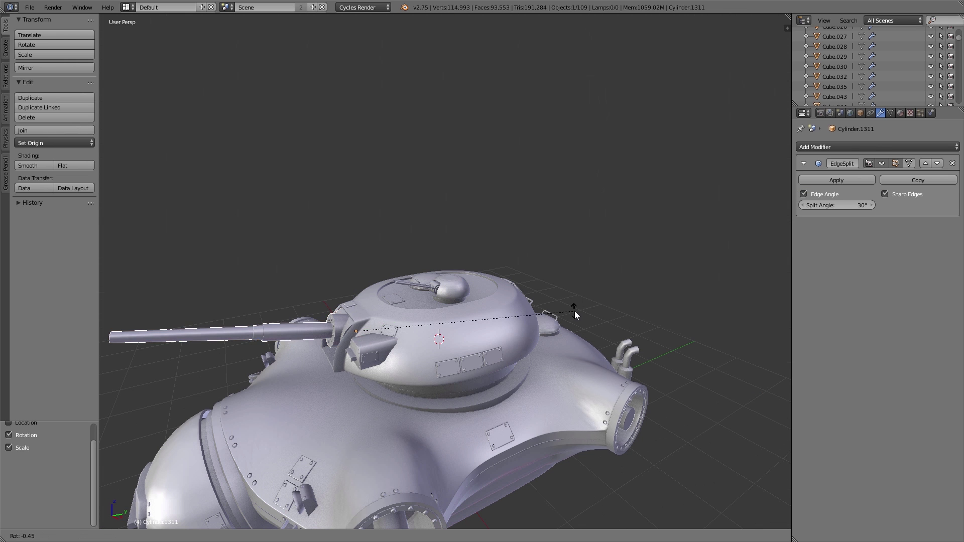
key("r")
key("x")
right_click(533, 276)
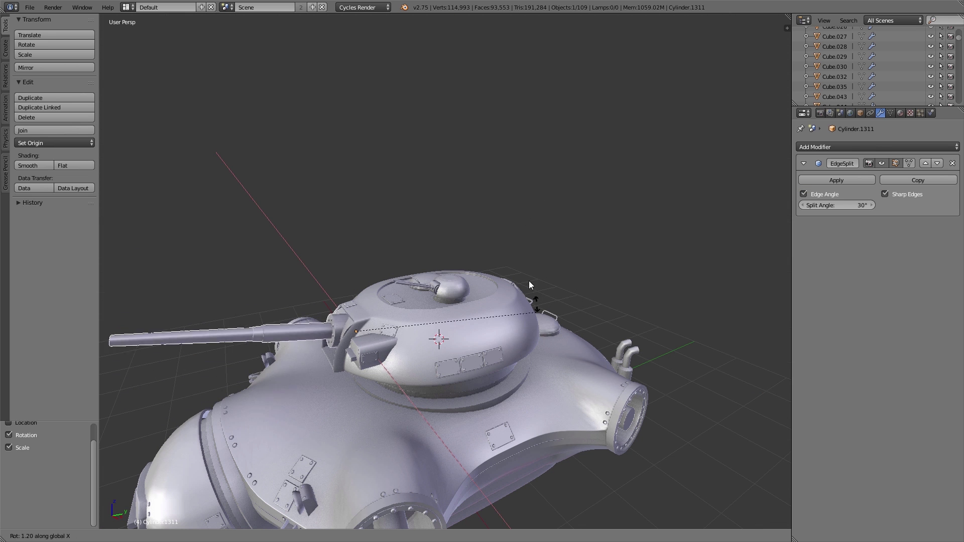
right_click(437, 287)
key("r")
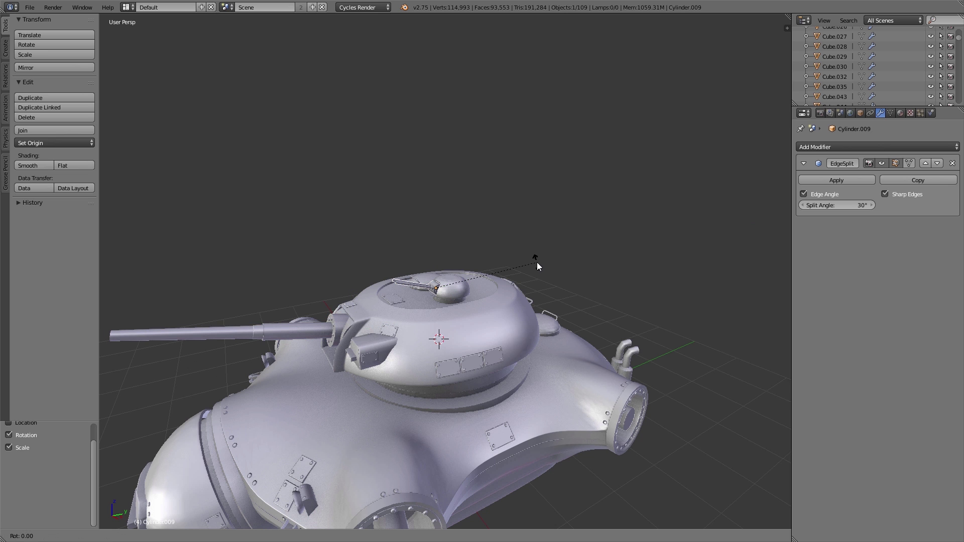
key("x")
right_click(537, 255)
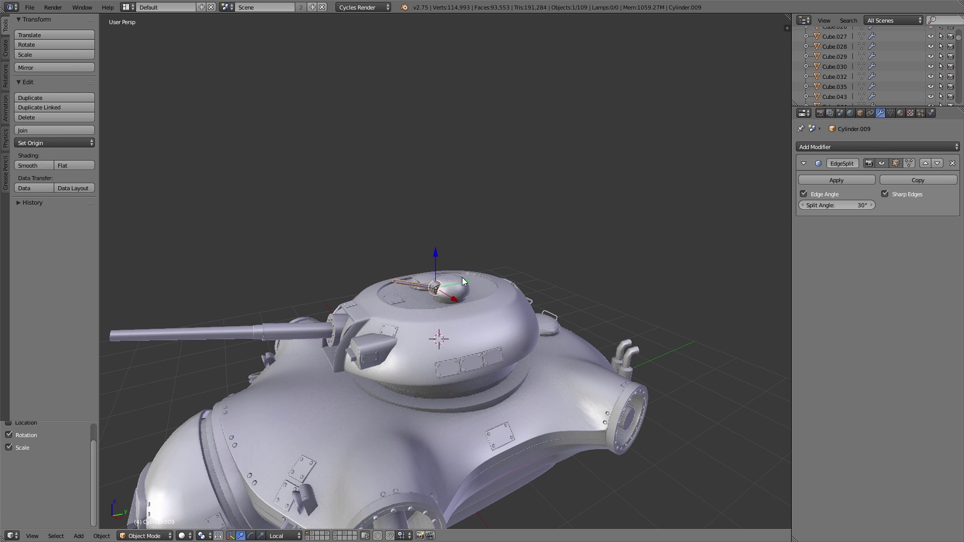
Step: Try rotating the small gun cupola and the whole turret about the Z axis
right_click(459, 282)
key("r")
key("z")
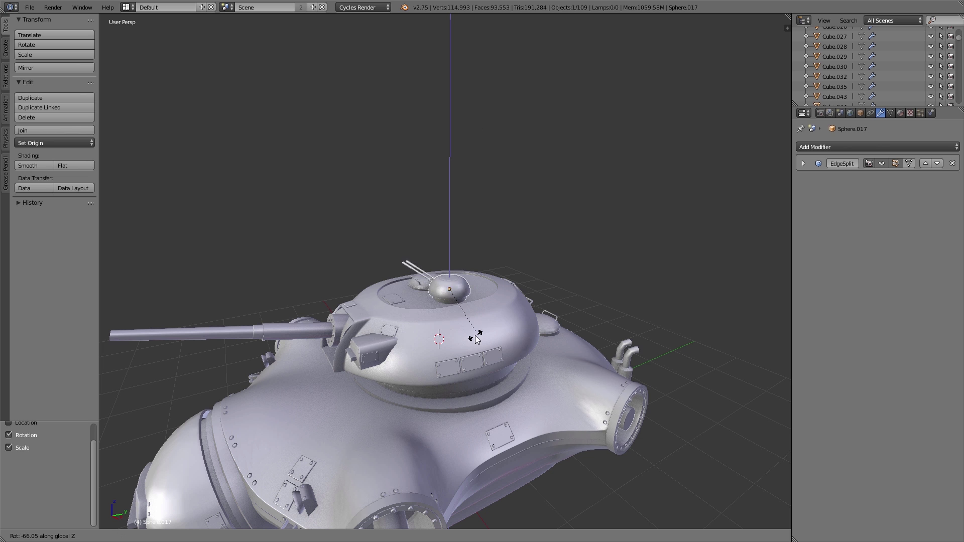
right_click(501, 209)
right_click(502, 305)
key("r")
key("z")
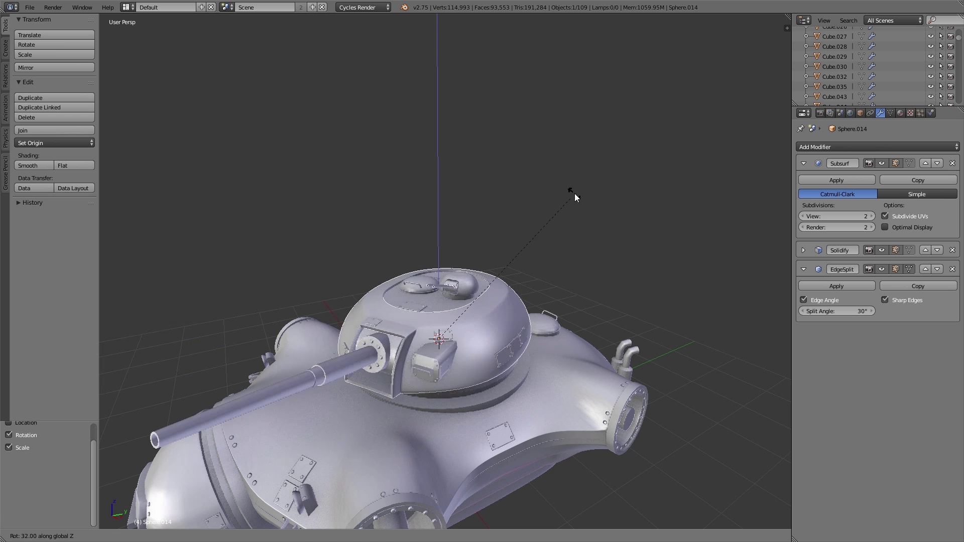
right_click(575, 196)
Step: Select all turret parts above the hull and apply their rotation and scale
key("a")
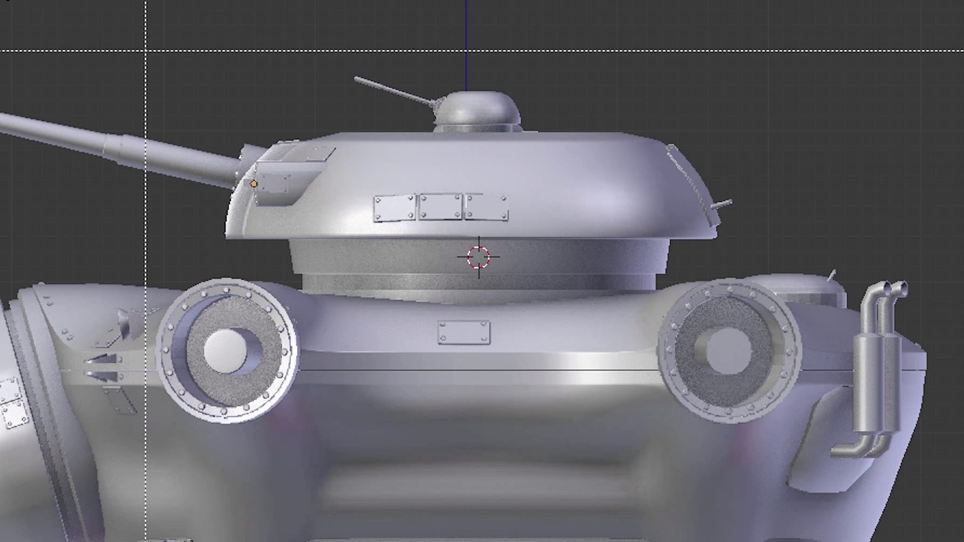
left_click_drag(146, 50, 867, 273)
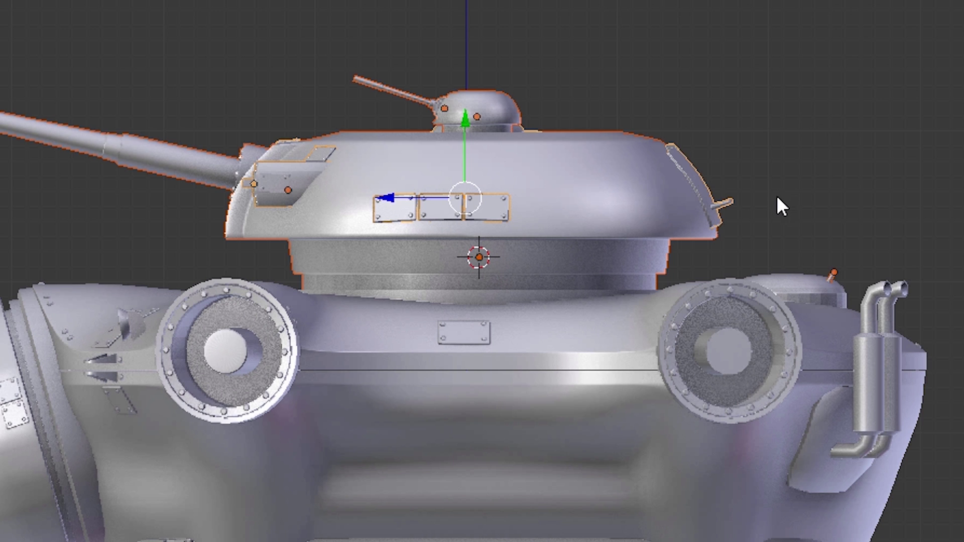
key("ctrl+a")
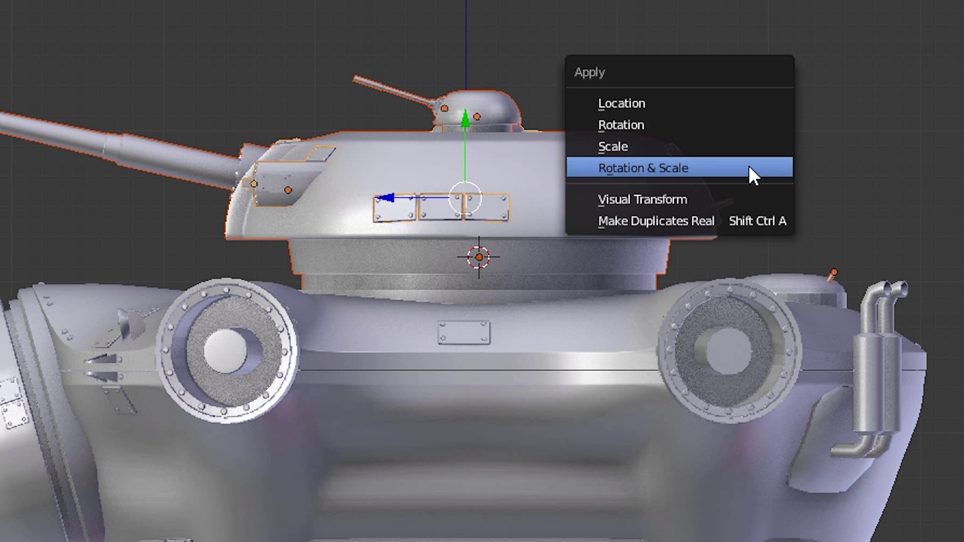
left_click(748, 168)
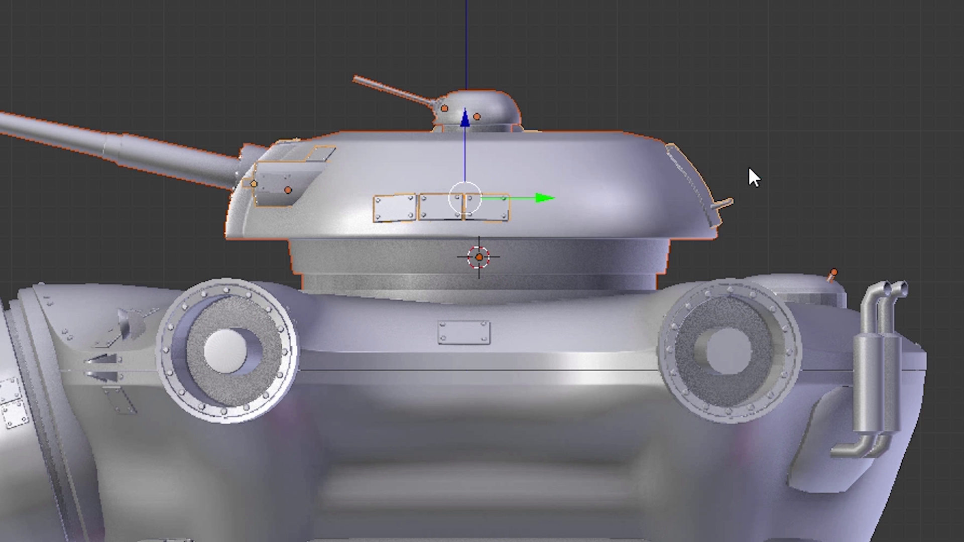
right_click(608, 164)
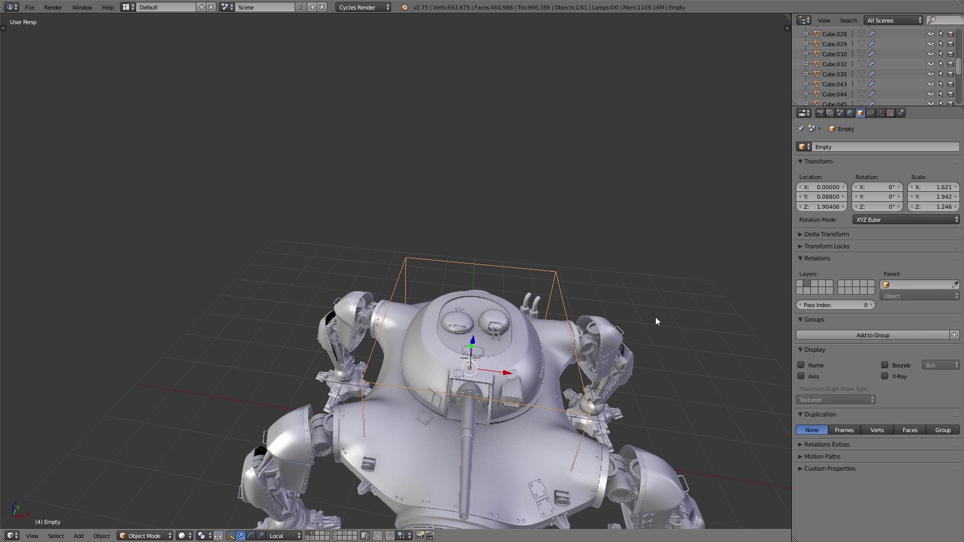
Step: Parent the hull to the box-shaped empty around the tank
middle_click_drag(621, 360, 568, 319)
right_click(568, 319)
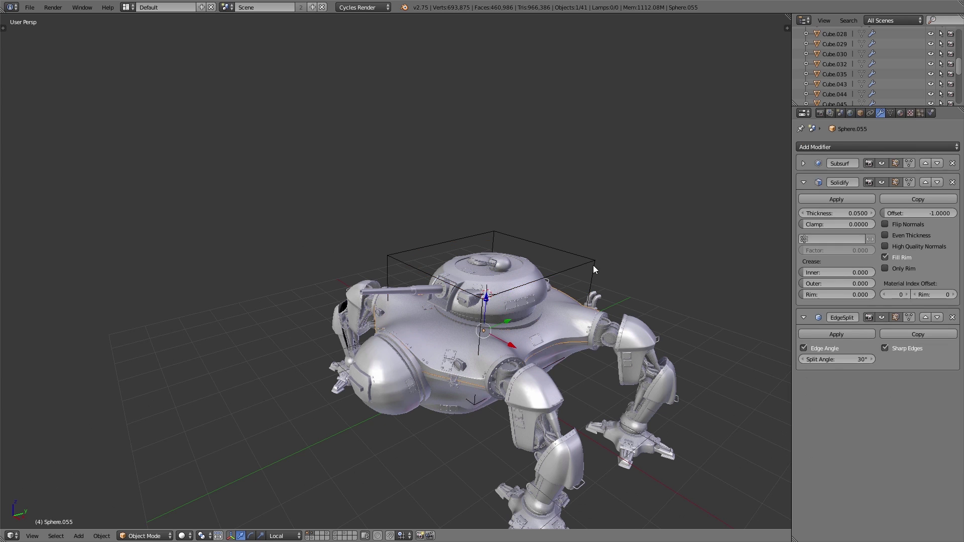
right_click(593, 263, "shift")
key("ctrl+p")
left_click(592, 263)
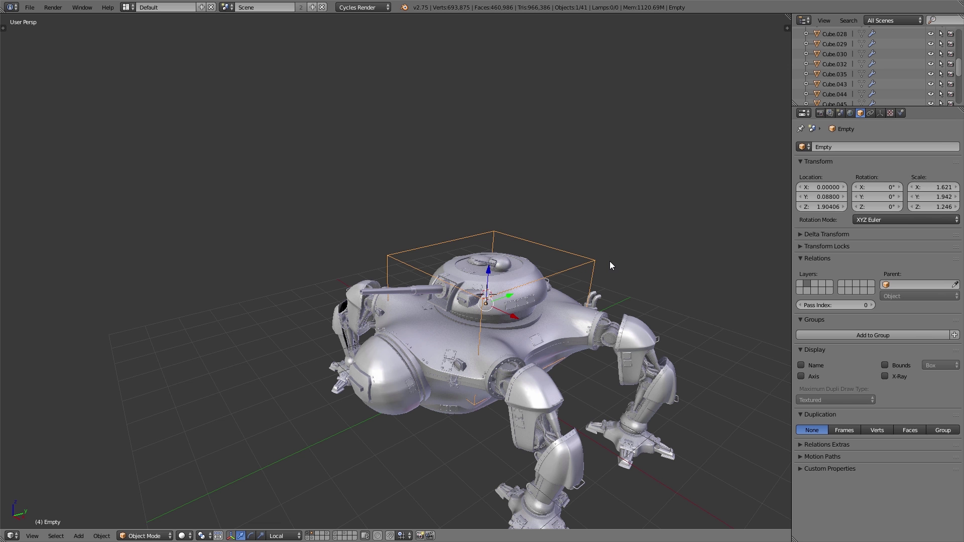
Step: Try moving the empty together with the whole walker tank, and clear the selection
key("g")
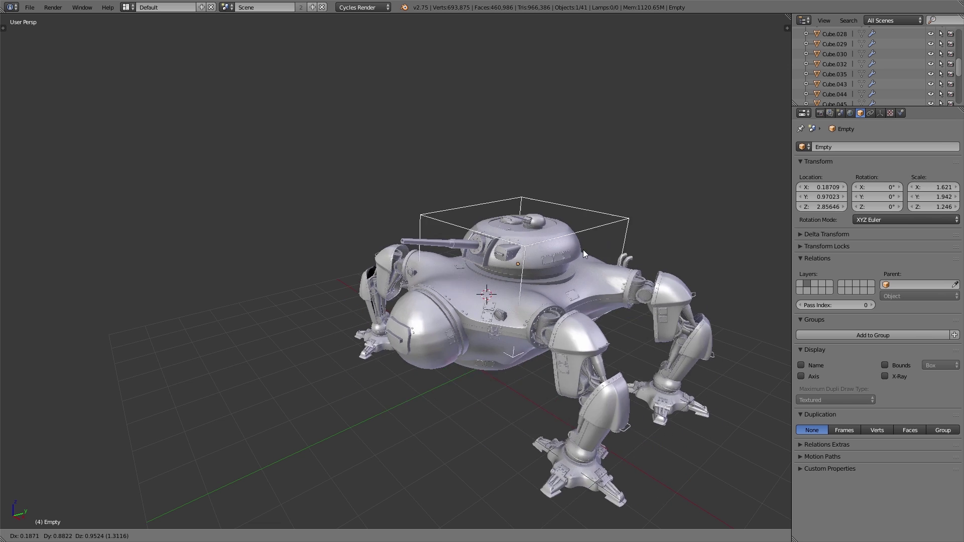
right_click(549, 308)
key("a")
middle_click_drag(549, 308, 502, 307)
middle_click_drag(503, 307, 553, 106, "shift")
scroll(519, 281, "up", 1)
scroll(580, 245, "down", 2)
scroll(605, 201, "up", 2)
scroll(528, 197, "down", 2)
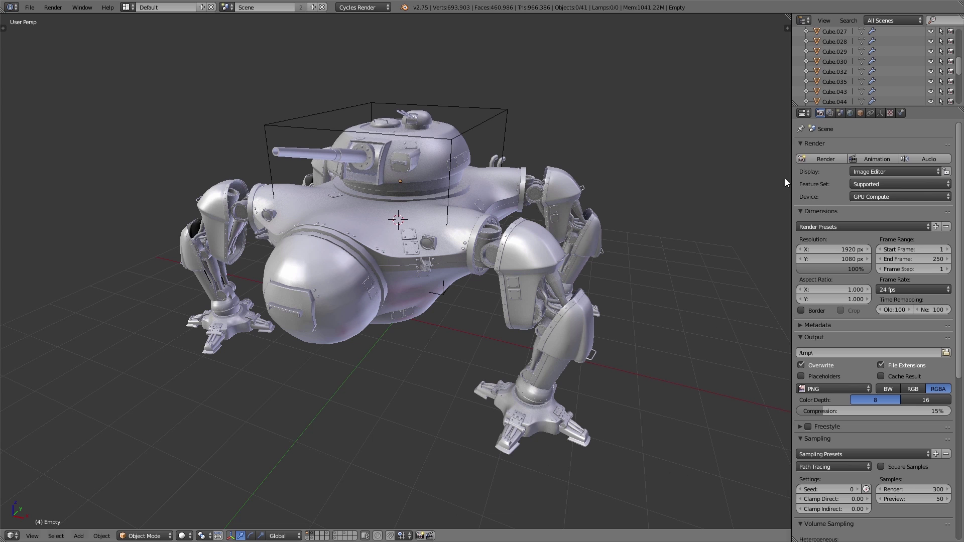
Step: Enable Simplify for the scene and limit the viewport subdivision to 1
left_click(840, 113)
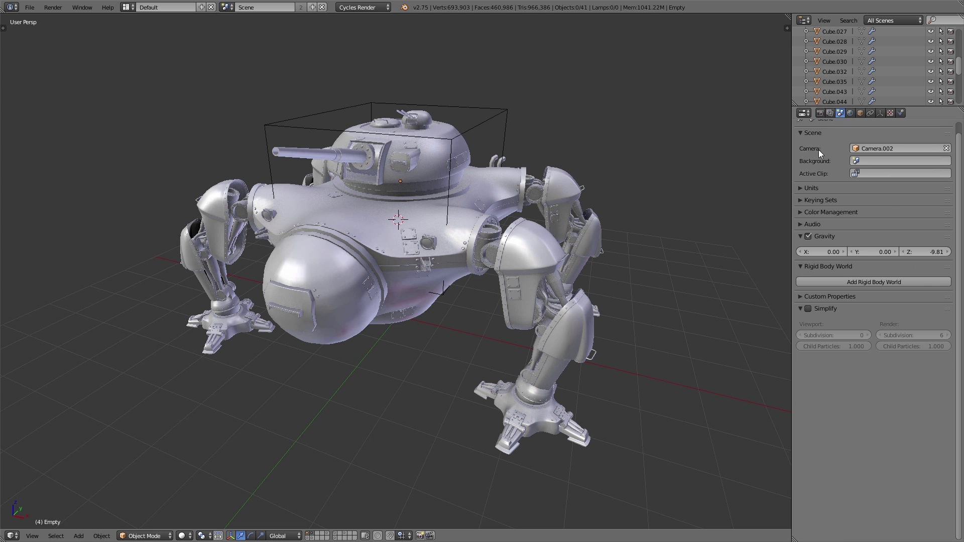
left_click(807, 309)
left_click(866, 335)
left_click(867, 335)
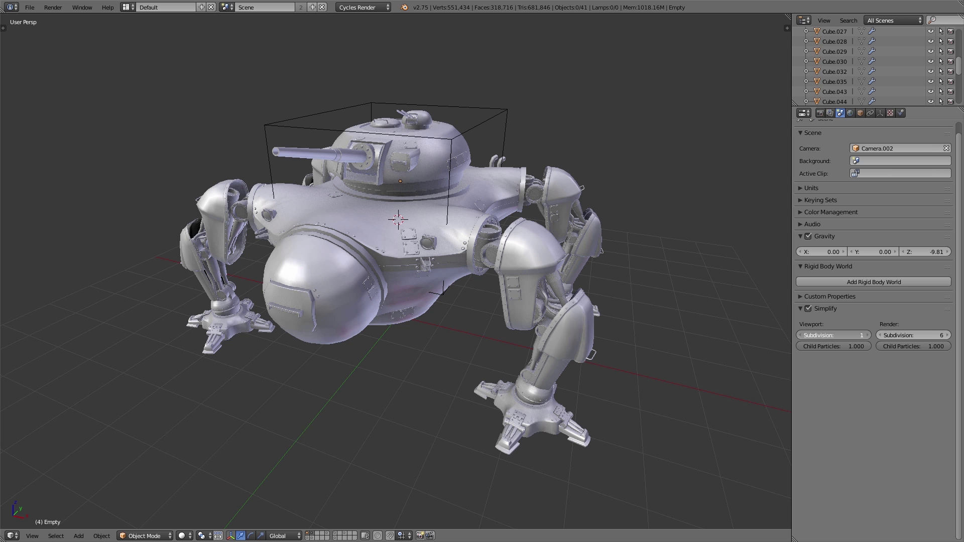
left_click(800, 335)
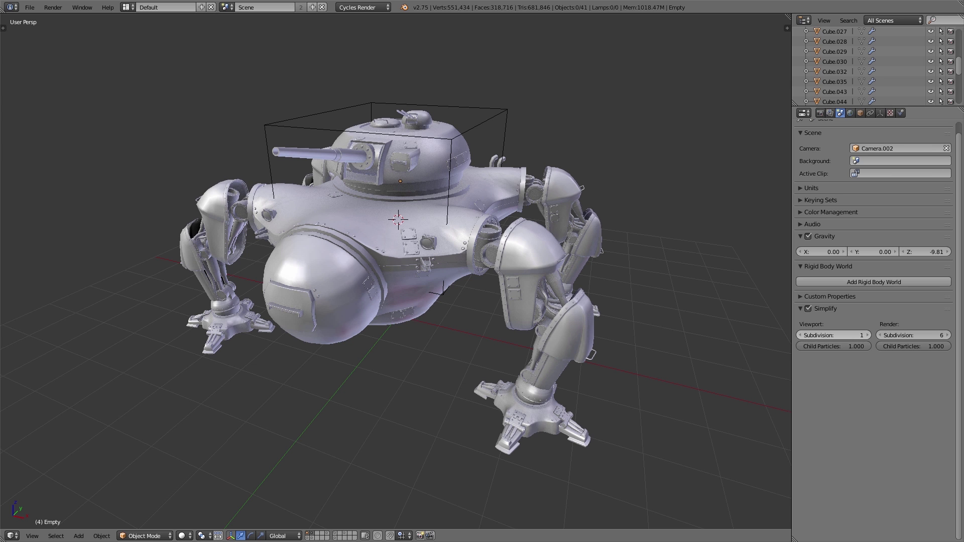
left_click(800, 335)
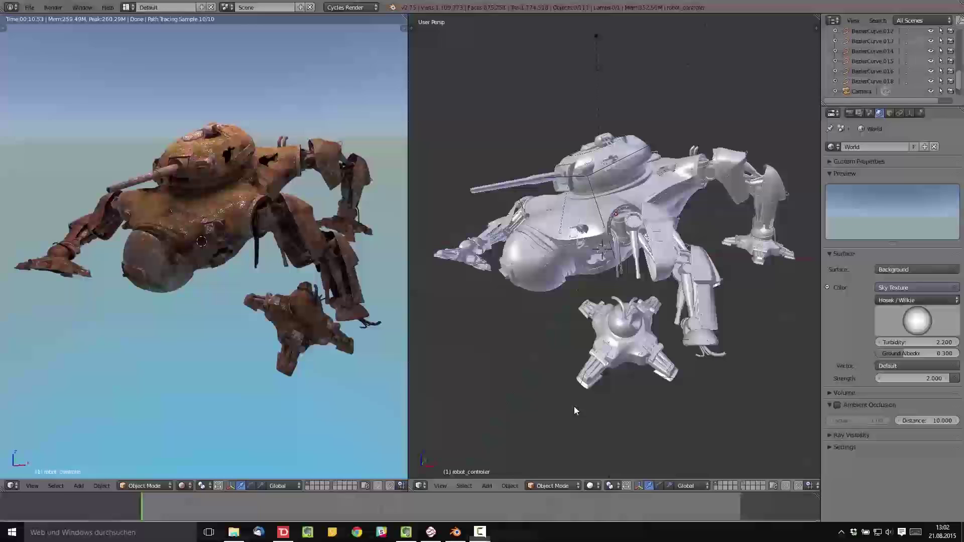
middle_click_drag(560, 321, 574, 299)
key("shift+f")
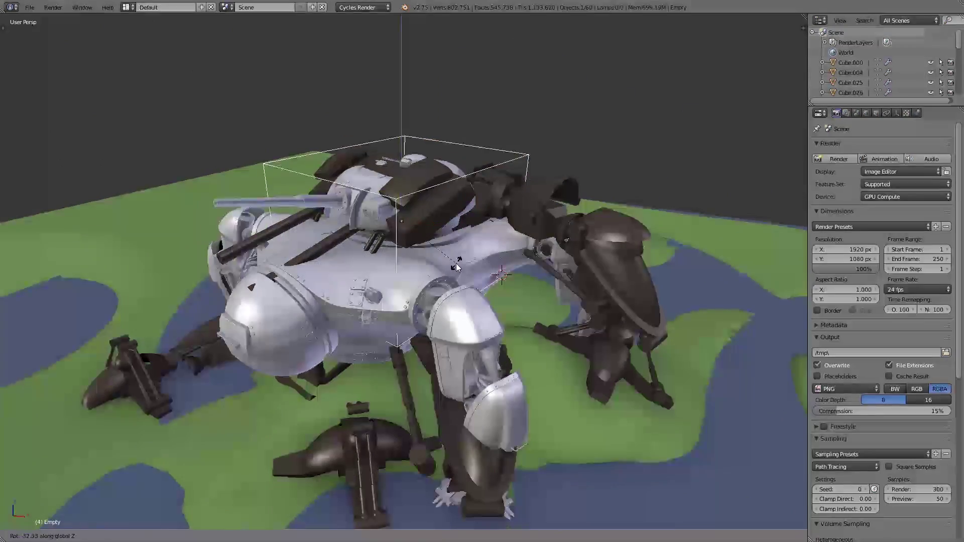
Step: Rotate the empty about the Z axis and tilt it freely to pose the whole tank over the terrain
left_click(562, 146)
key("r")
key("r")
left_click(529, 73)
middle_click_drag(416, 323, 444, 287, "shift")
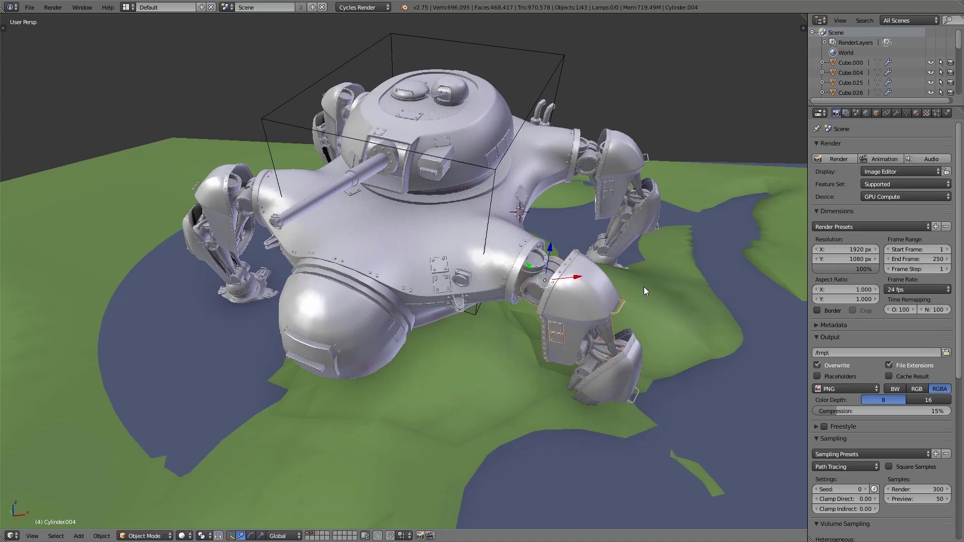
Step: Pose the front leg by freely rotating its upper assembly and its foot
key("r")
key("r")
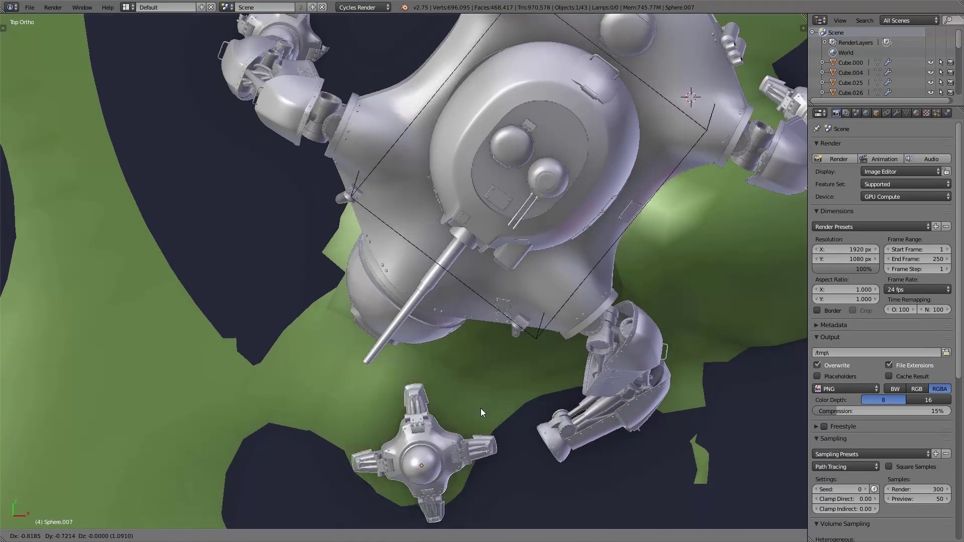
key("r")
key("r")
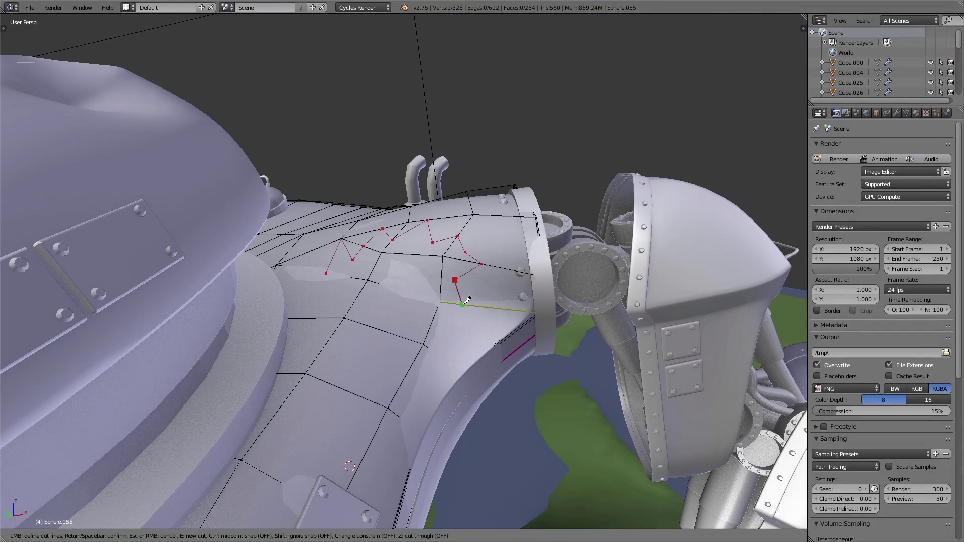
Step: Cut a jagged line with the Knife tool into the hull surface beside the leg socket
key("Return")
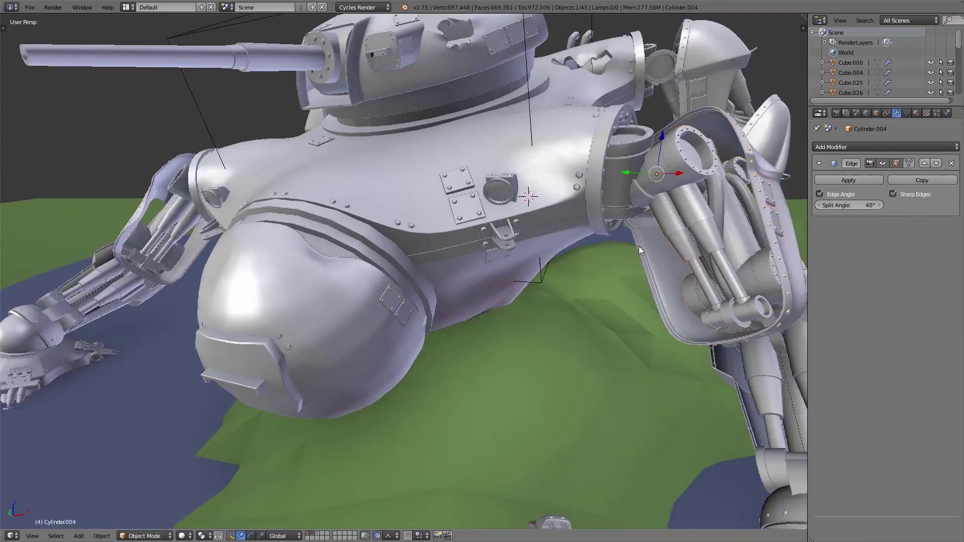
Step: Separate the outer piston, barrel and rod, from the front upper leg mesh into its own object
key("KP_Decimal")
key("Tab")
key("a")
key("l")
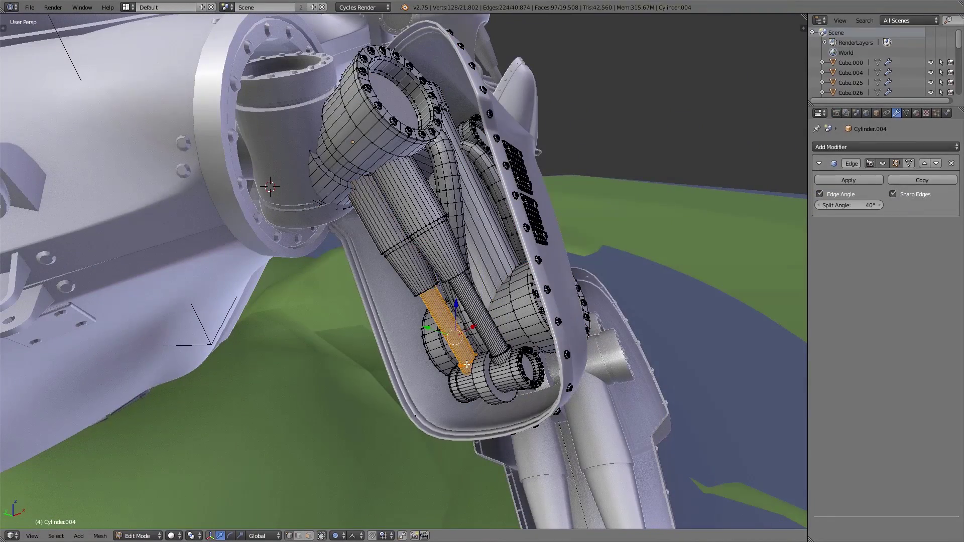
key("p")
left_click(388, 254)
key("Tab")
Step: Rotate the separated piston about its upper pivot so it hangs loose beside the leg armour
key("r")
right_click(417, 269)
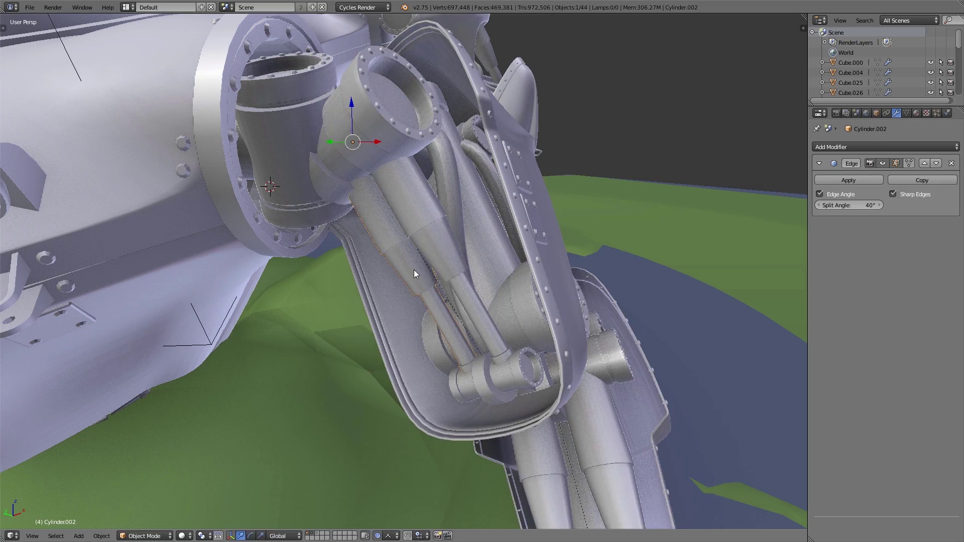
right_click(414, 271)
right_click(418, 285)
key("r")
left_click(412, 298)
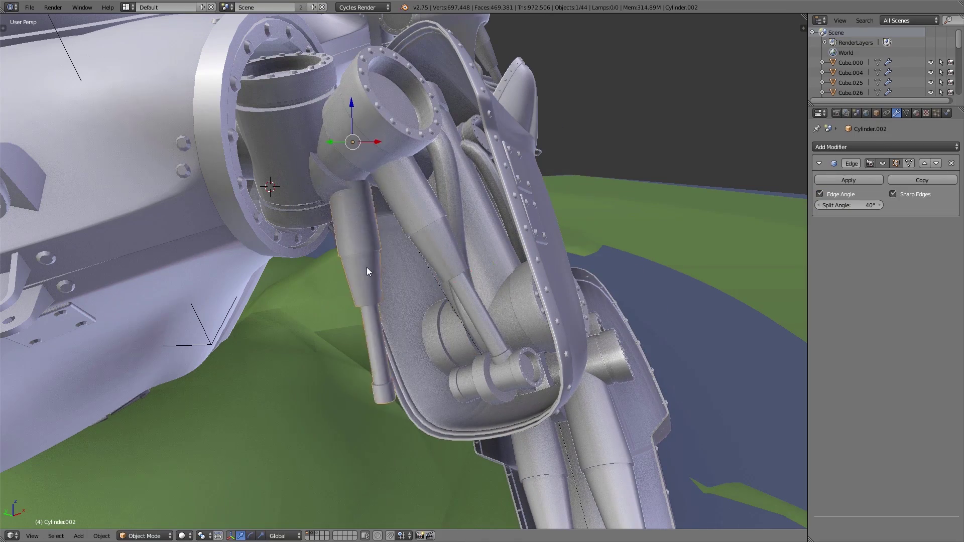